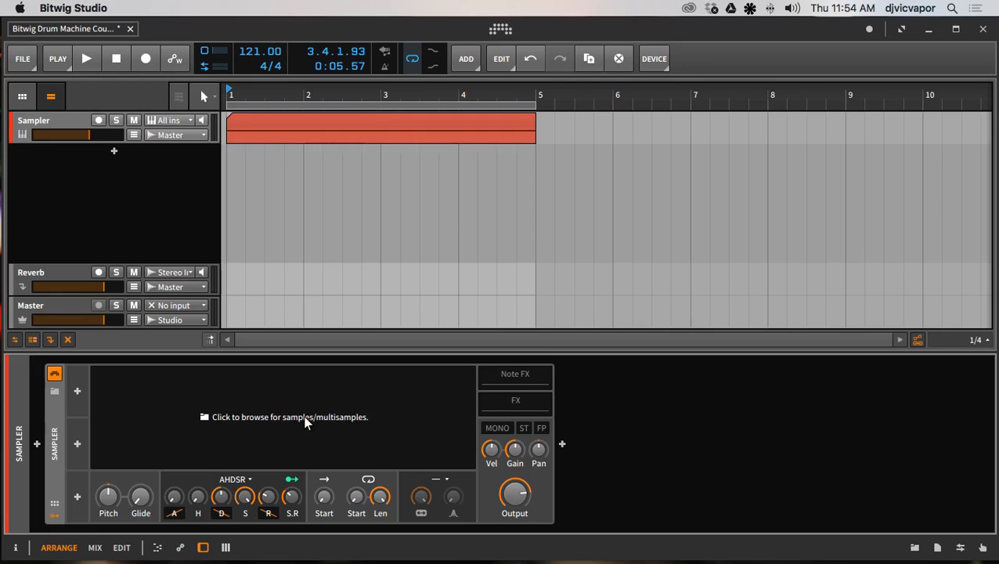
Load the Tolcha Juno Chorus multisample into the empty Sampler
click(263, 420)
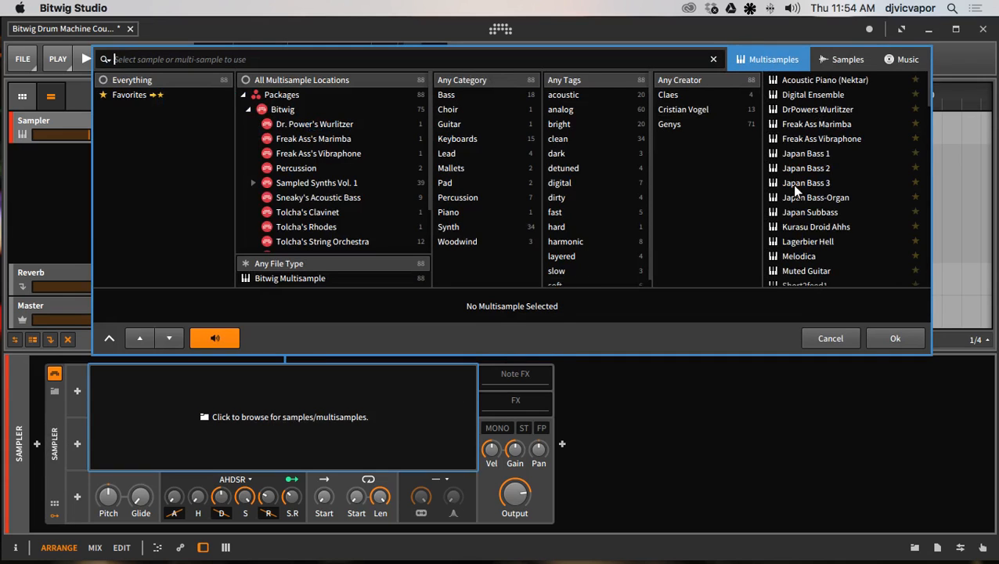
scroll(792, 184, down, 5)
scroll(792, 184, down, 5)
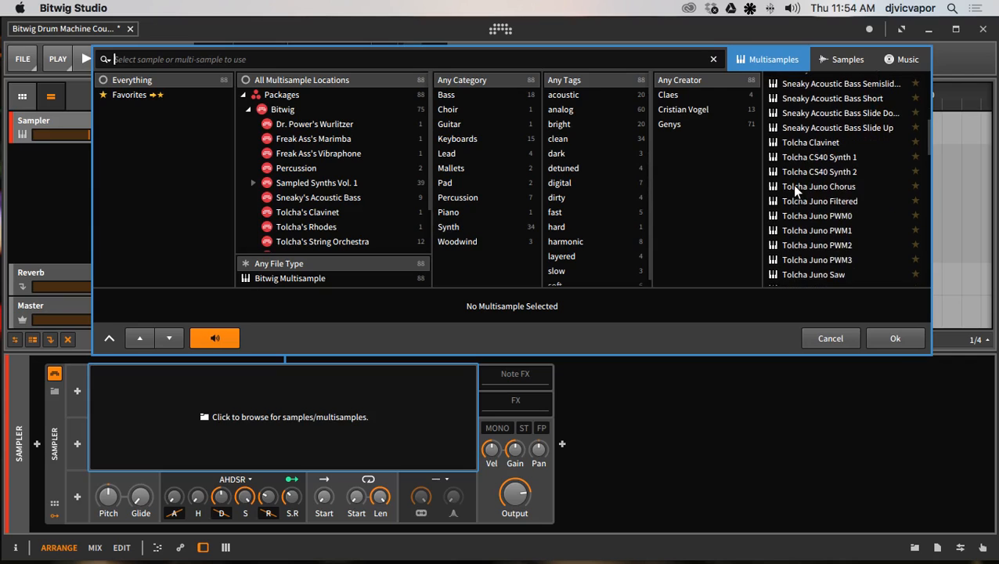
click(792, 184)
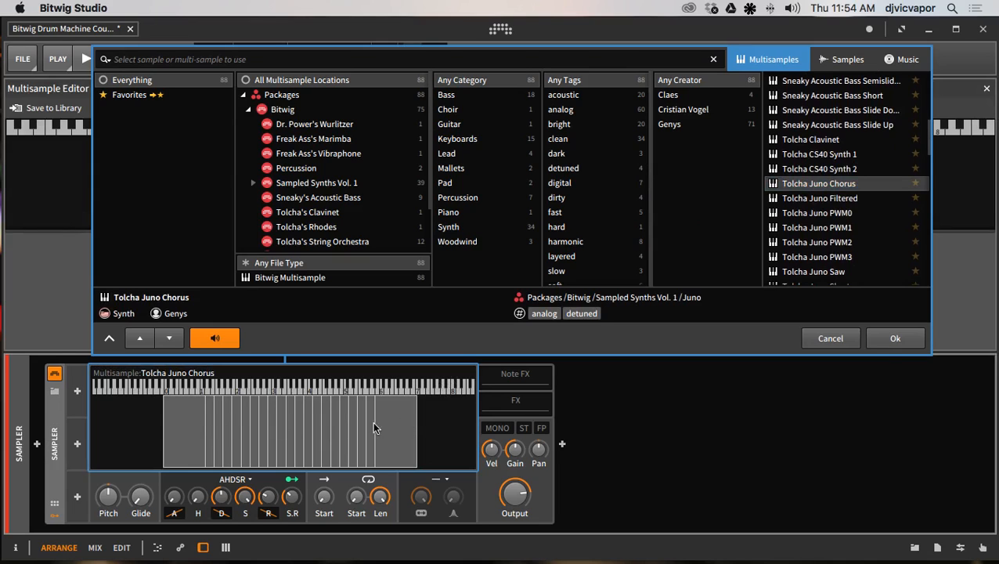
click(892, 338)
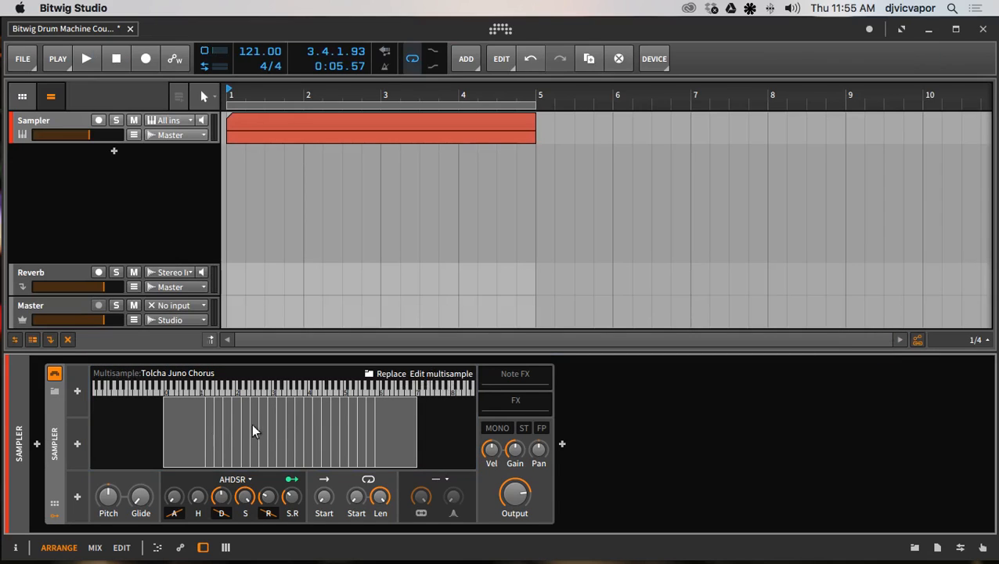
Examine the Tolcha Juno Chorus sample zones from C1 to D#2 in the multisample editor and close it
click(415, 375)
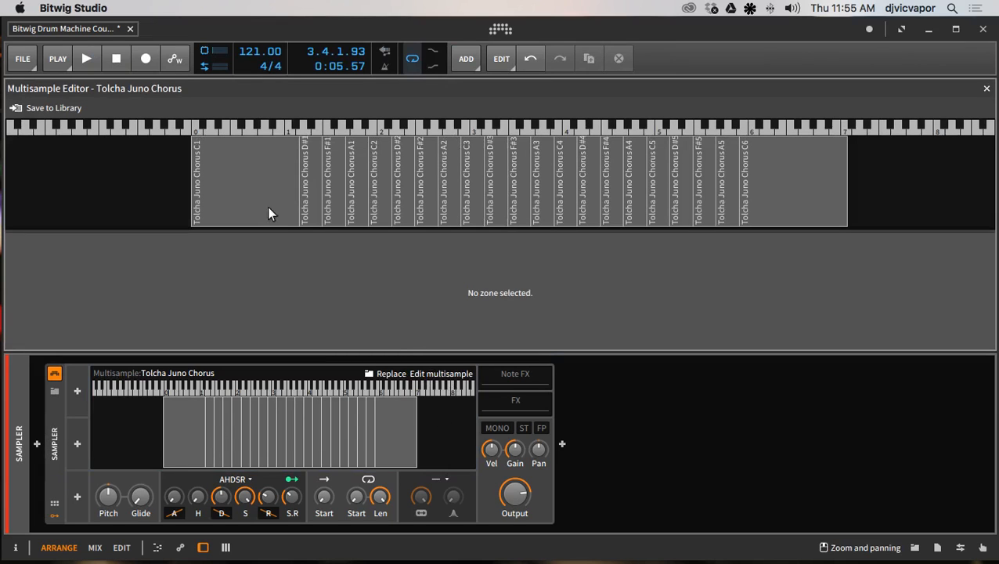
click(249, 184)
click(319, 181)
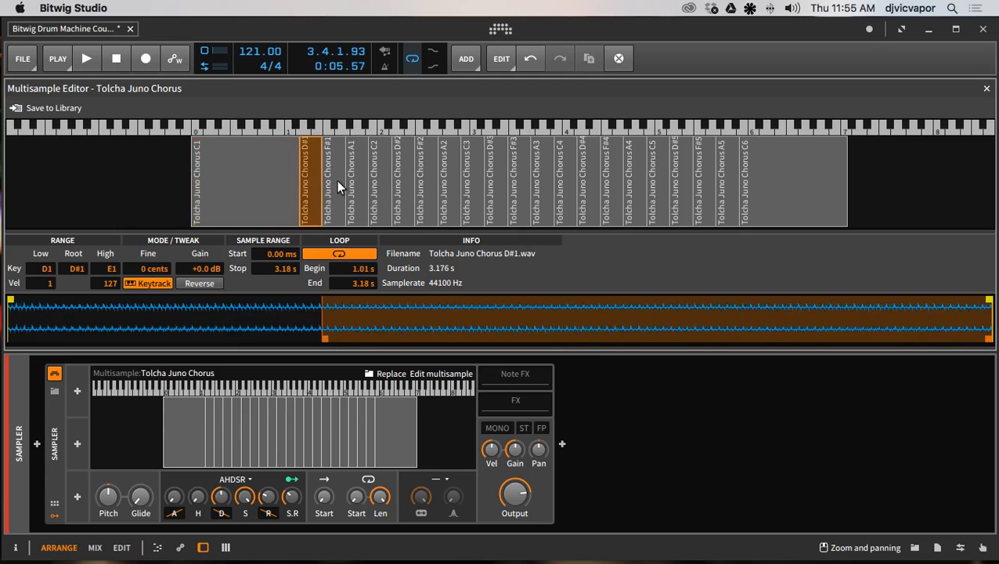
click(337, 180)
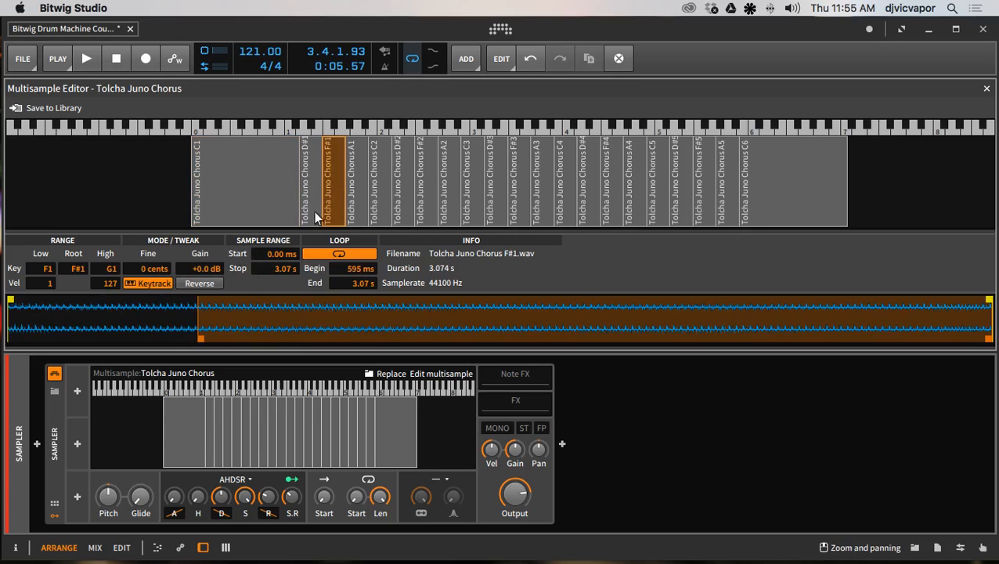
click(354, 185)
click(378, 181)
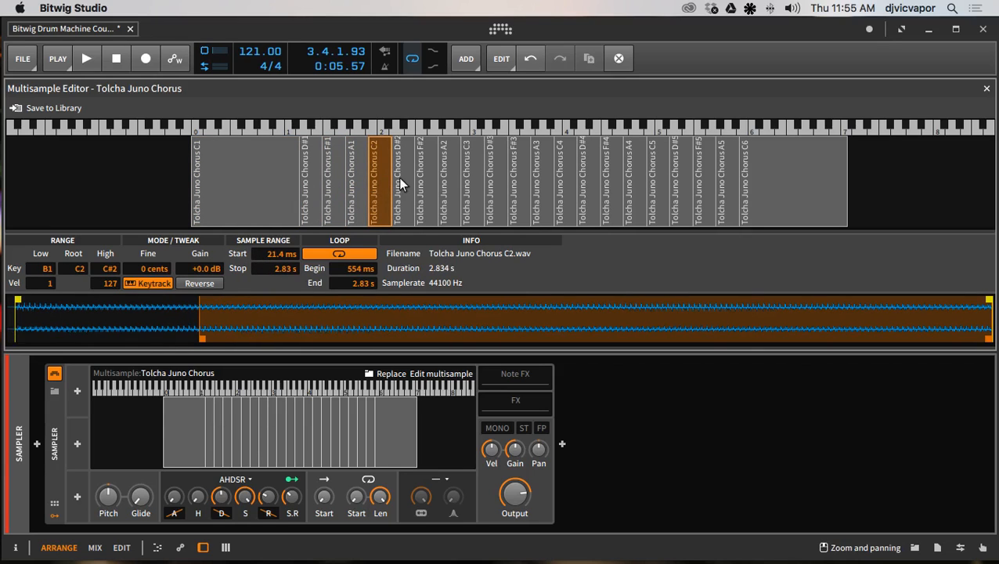
click(398, 177)
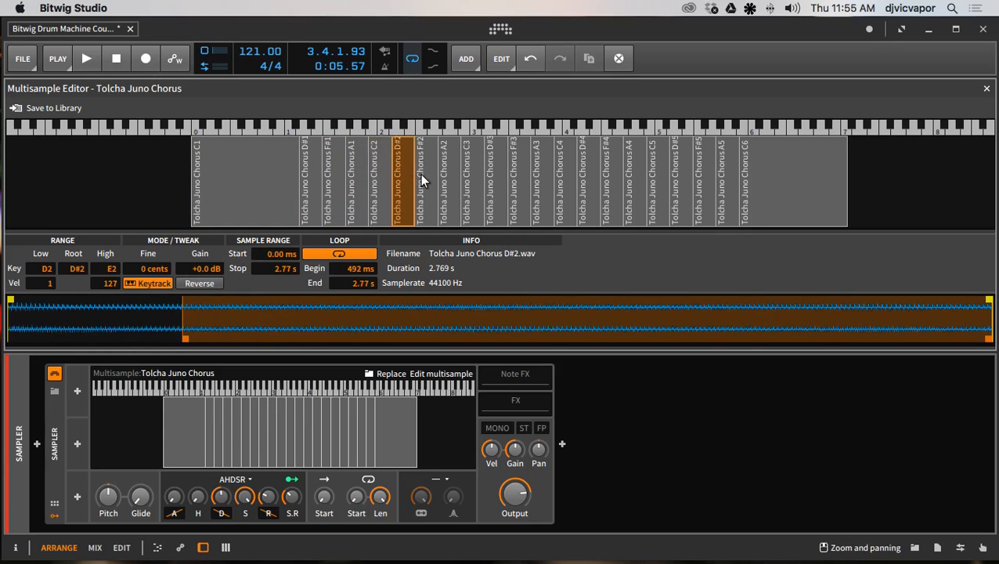
click(986, 89)
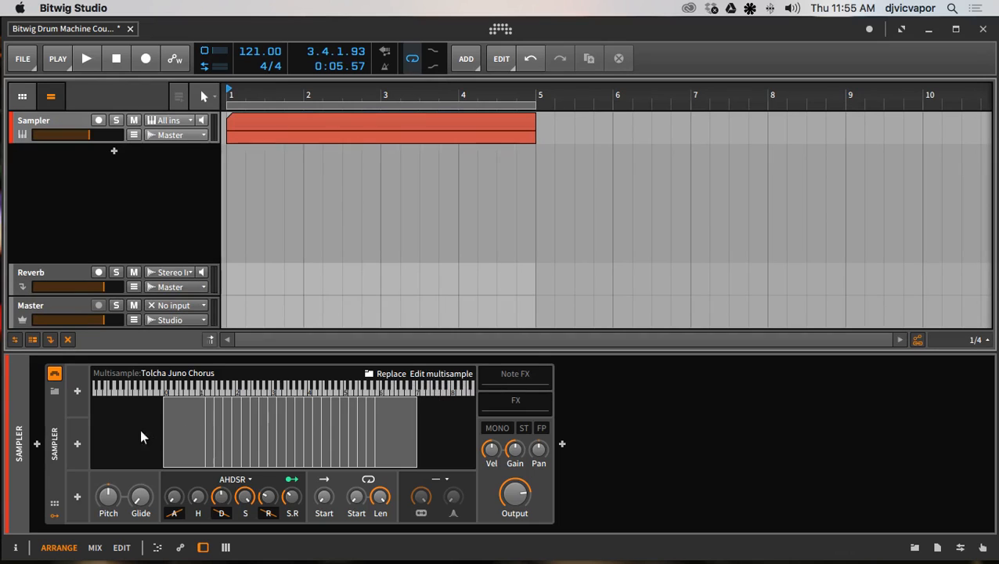
Delete the loaded Sampler from the track and insert a fresh Bitwig Sampler device in its place
click(57, 411)
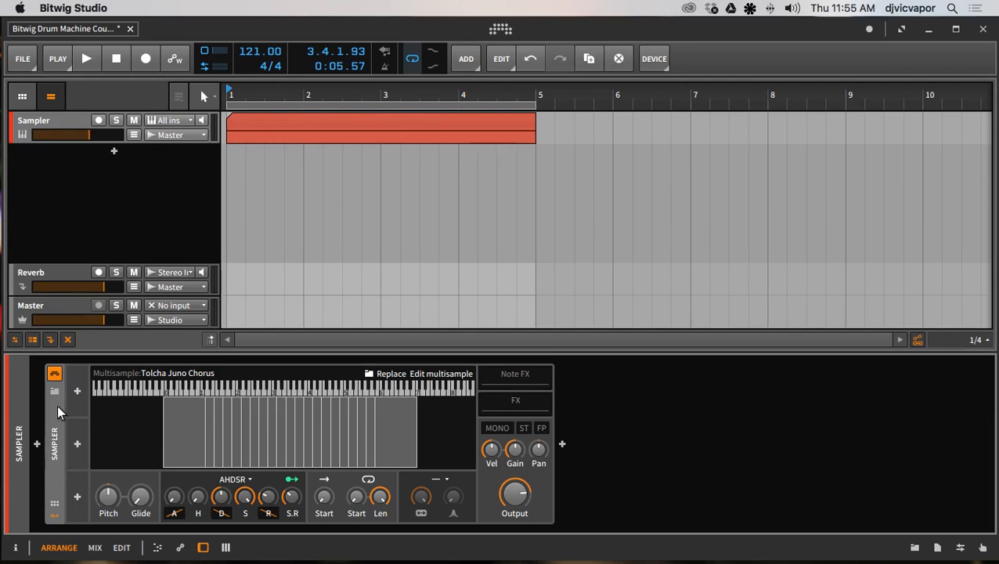
key(Delete)
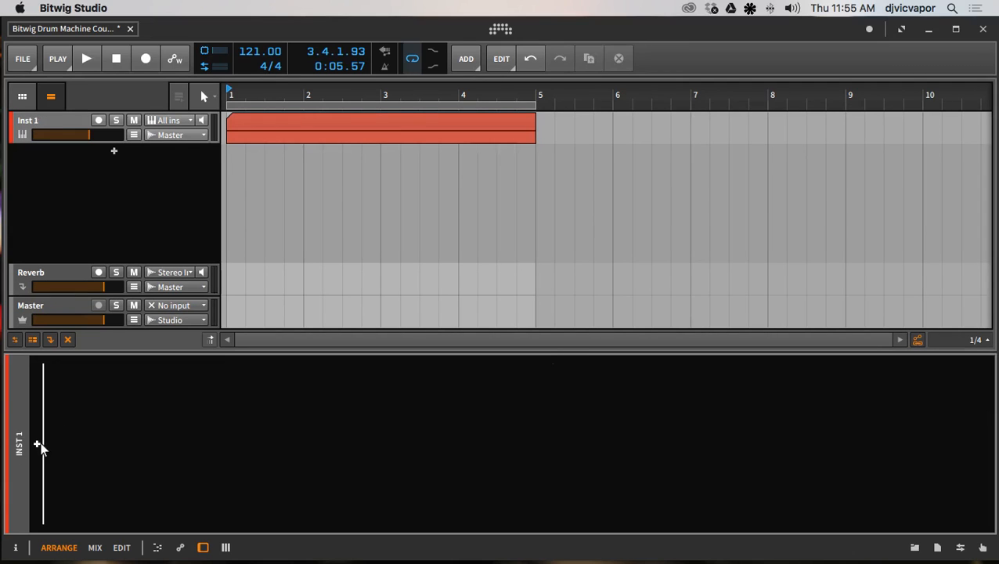
click(42, 445)
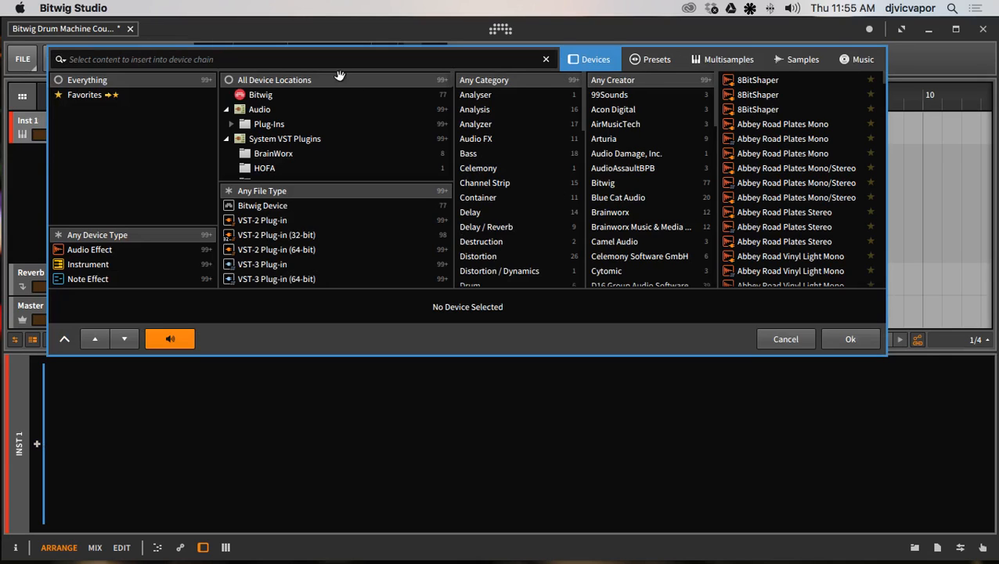
click(338, 94)
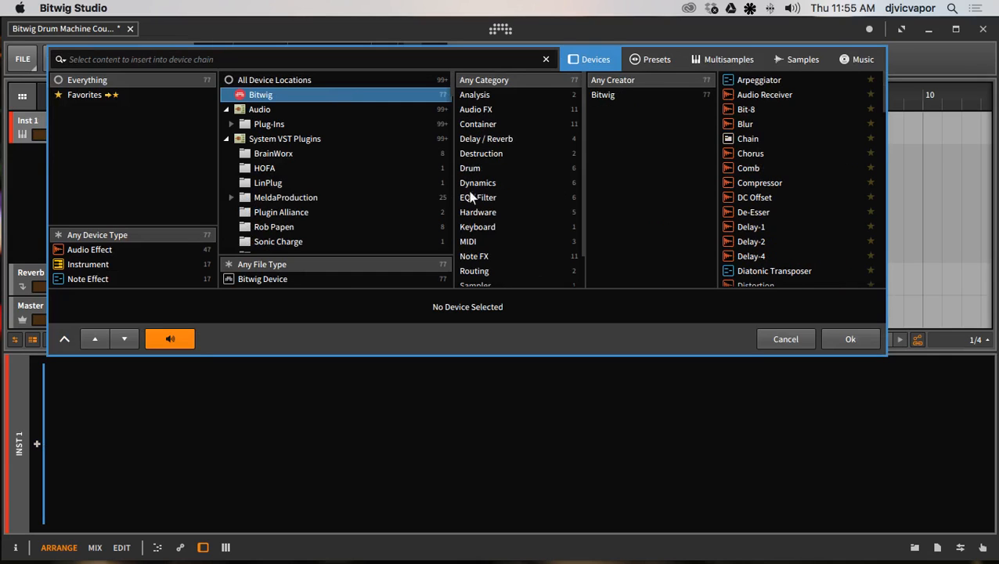
scroll(486, 250, down, 1)
click(485, 248)
click(484, 262)
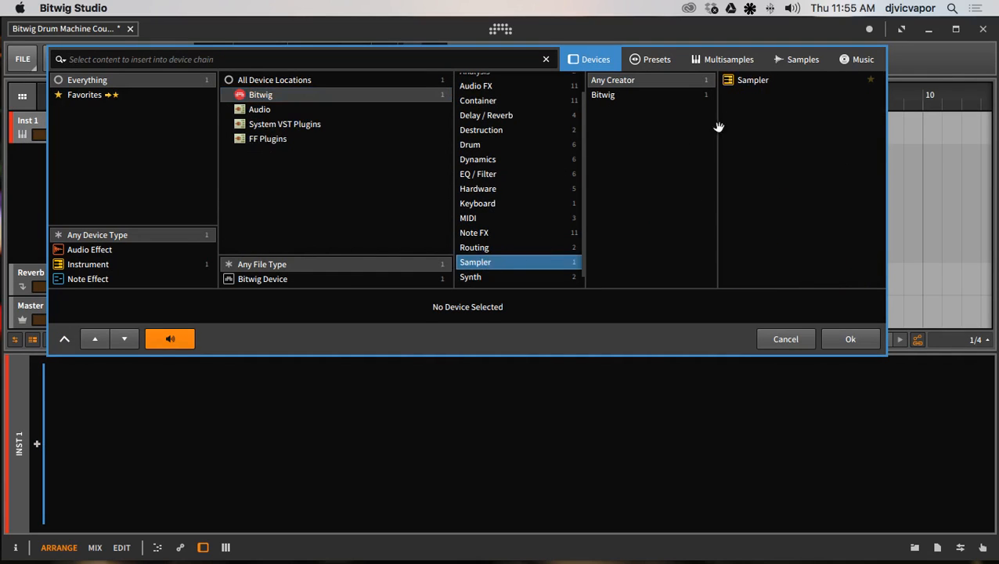
click(739, 85)
click(847, 338)
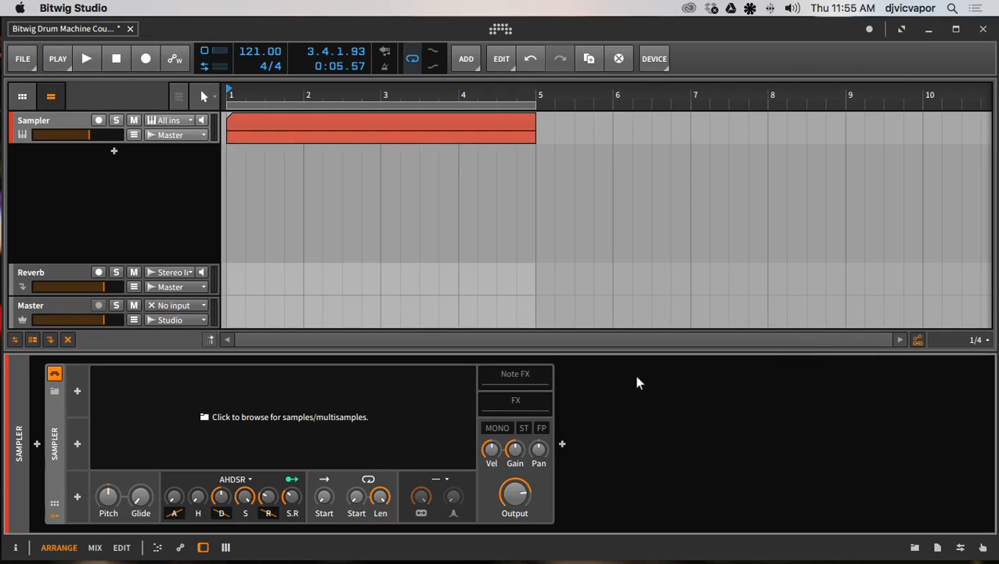
Create a new multisample in the empty Sampler and open it for editing
right_click(376, 402)
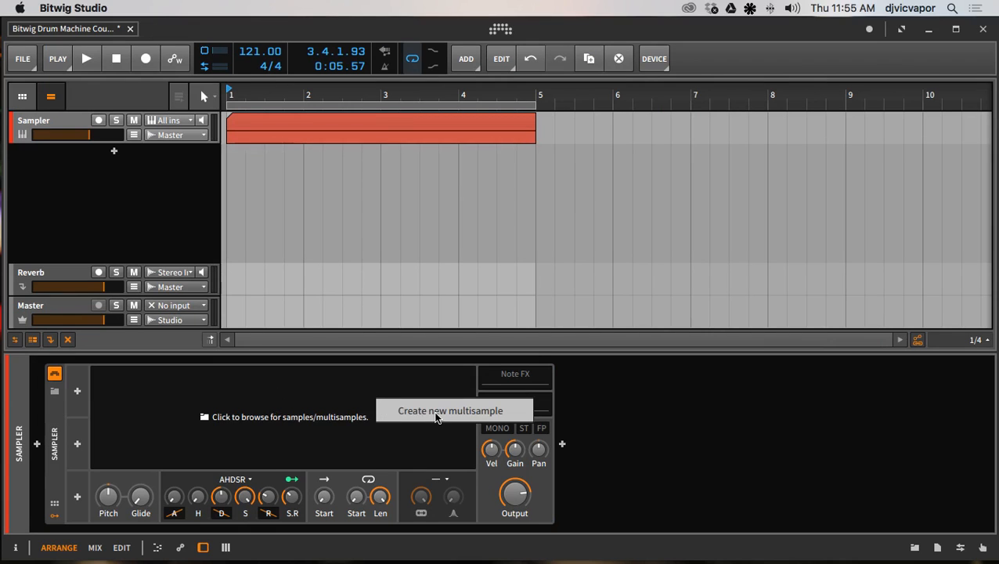
click(424, 412)
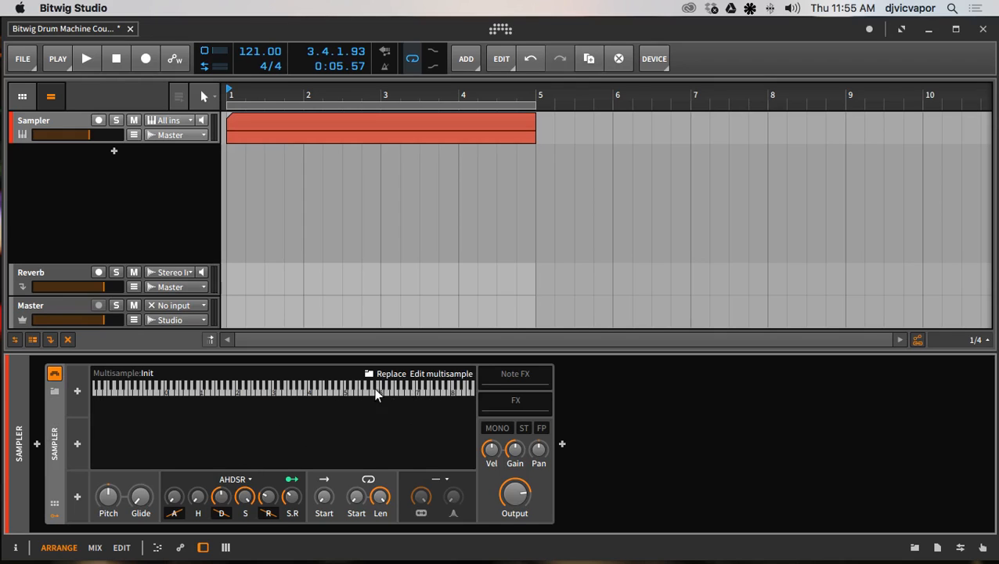
click(418, 375)
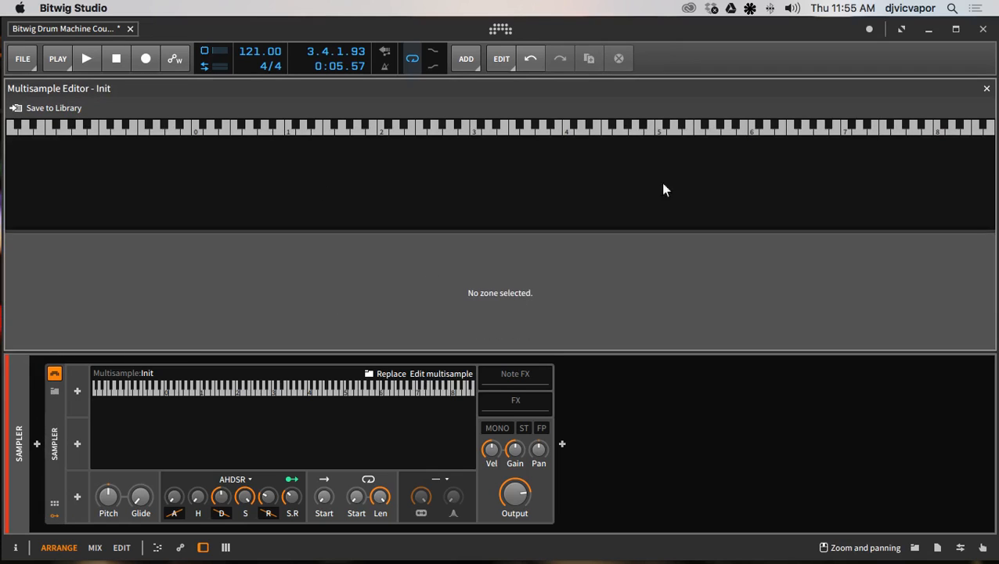
Add Bear Claw.wav from the Wav Files folder to the multisample as a zone spanning keys C1 to D2
click(914, 546)
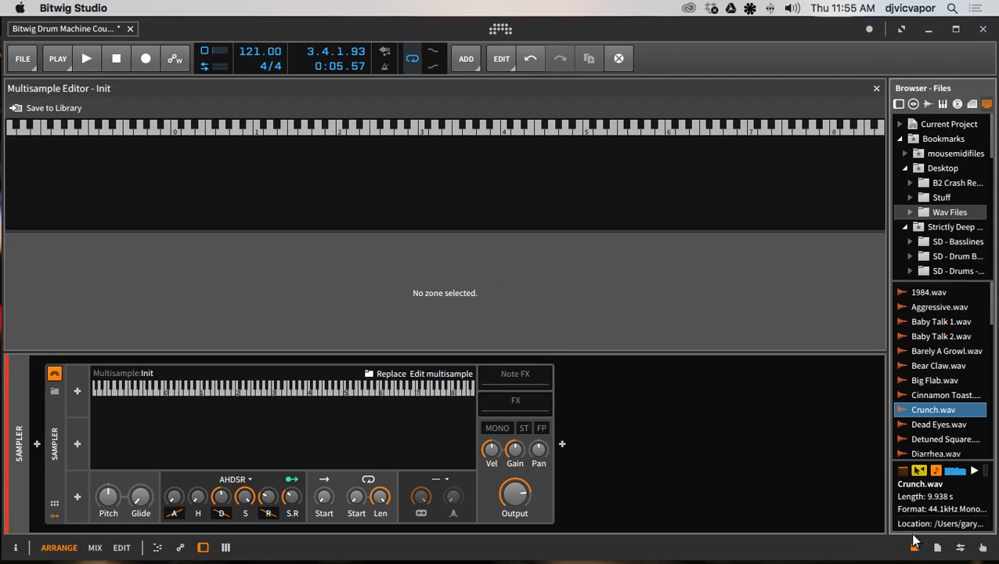
click(926, 365)
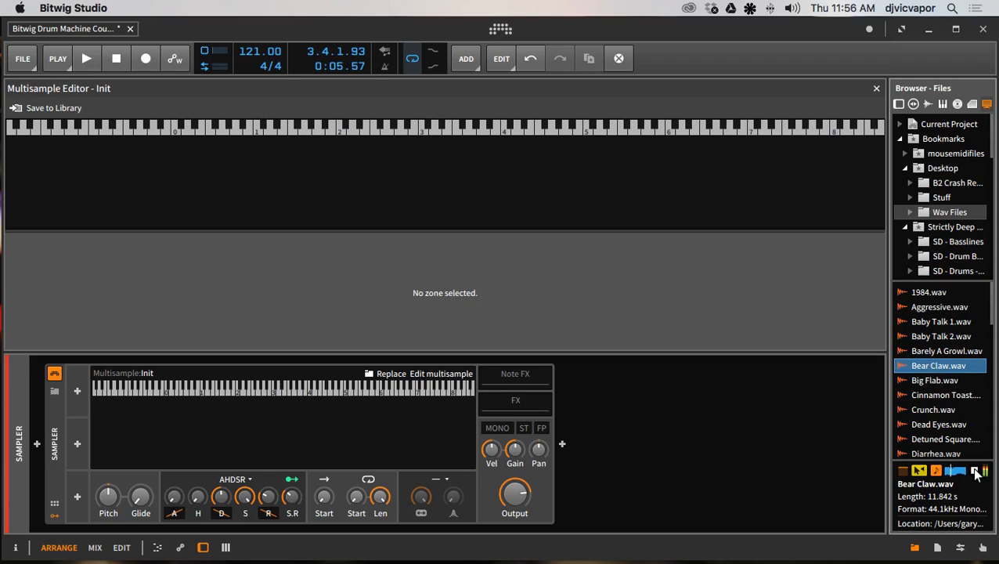
drag(928, 370, 305, 171)
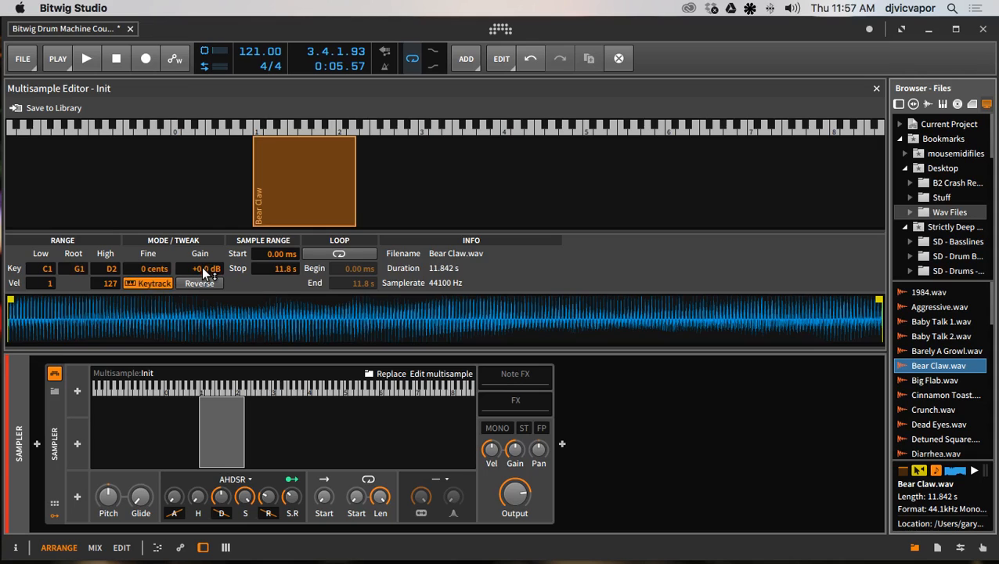
Switch the Bear Claw zone's loop on and back off, and set its lowest key to C#1
click(317, 254)
click(317, 254)
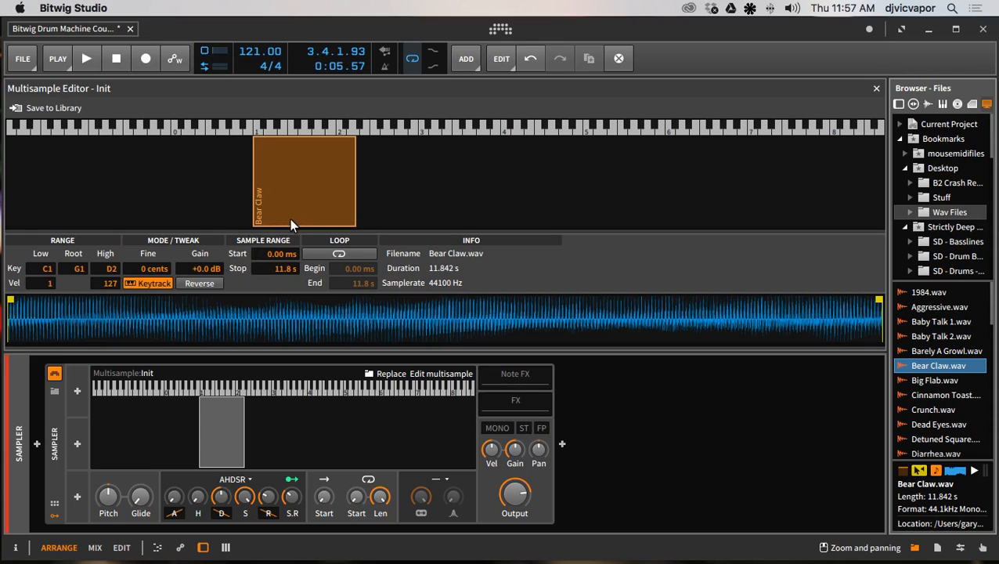
mouse_move(290, 220)
mouse_down()
mouse_move(288, 155)
mouse_move(294, 227)
mouse_up()
mouse_move(257, 189)
mouse_down()
mouse_move(309, 192)
mouse_move(263, 194)
mouse_up()
mouse_move(351, 187)
mouse_down()
mouse_move(297, 190)
mouse_move(349, 191)
mouse_up()
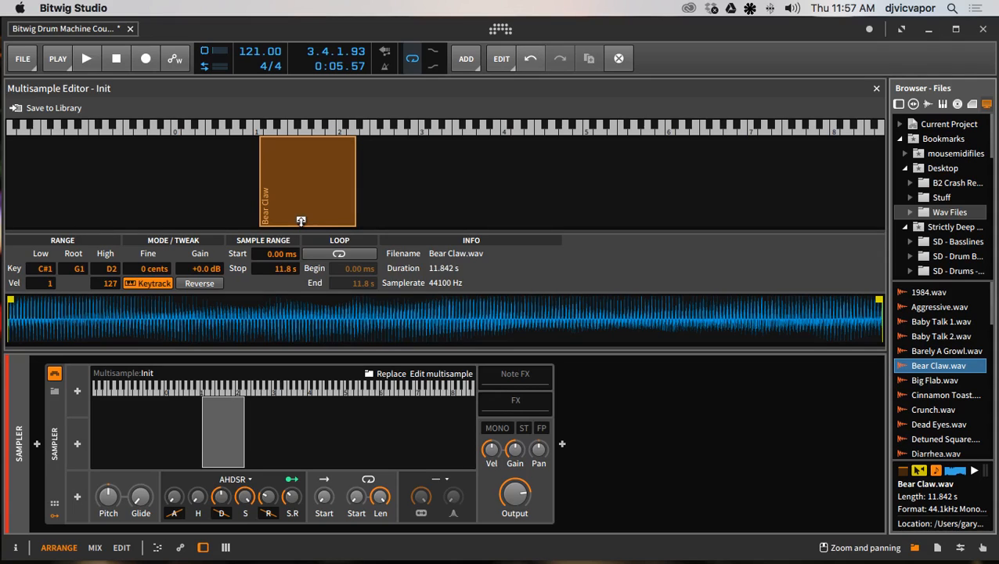
Adjust the Bear Claw zone's lower velocity limit, trying 95 and 1 before settling on 63
drag(301, 221, 303, 153)
drag(303, 154, 303, 154)
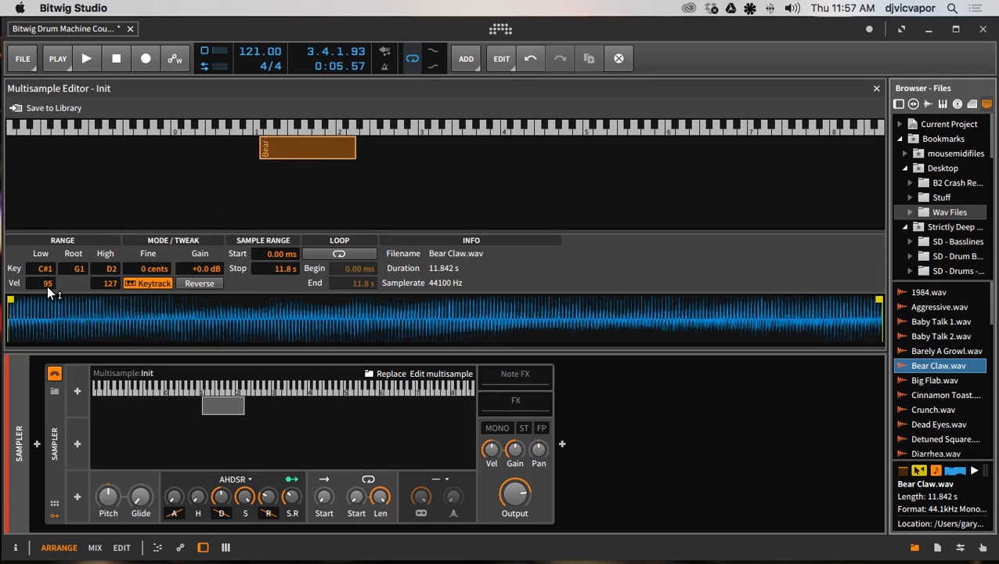
drag(293, 162, 302, 239)
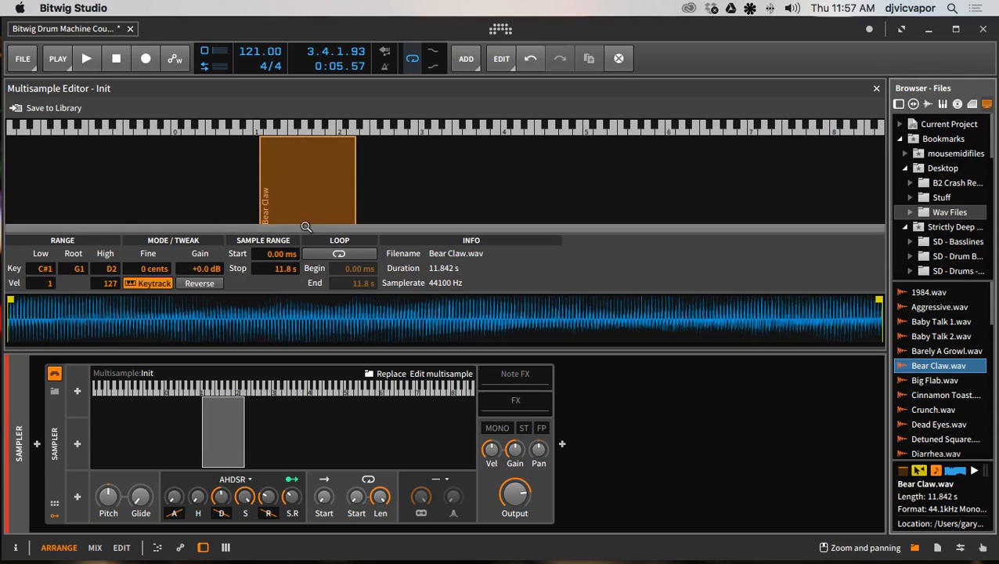
drag(43, 280, 43, 240)
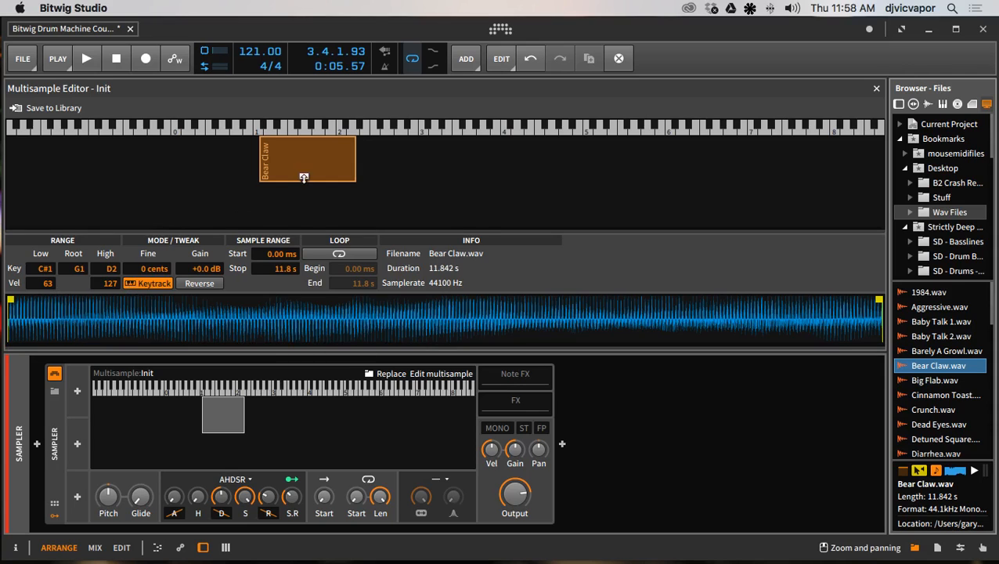
Add Dead Eyes.wav as a zone beneath Bear Claw, spanning keys C#1 to D2 with an upper velocity limit of 60
drag(927, 422, 376, 179)
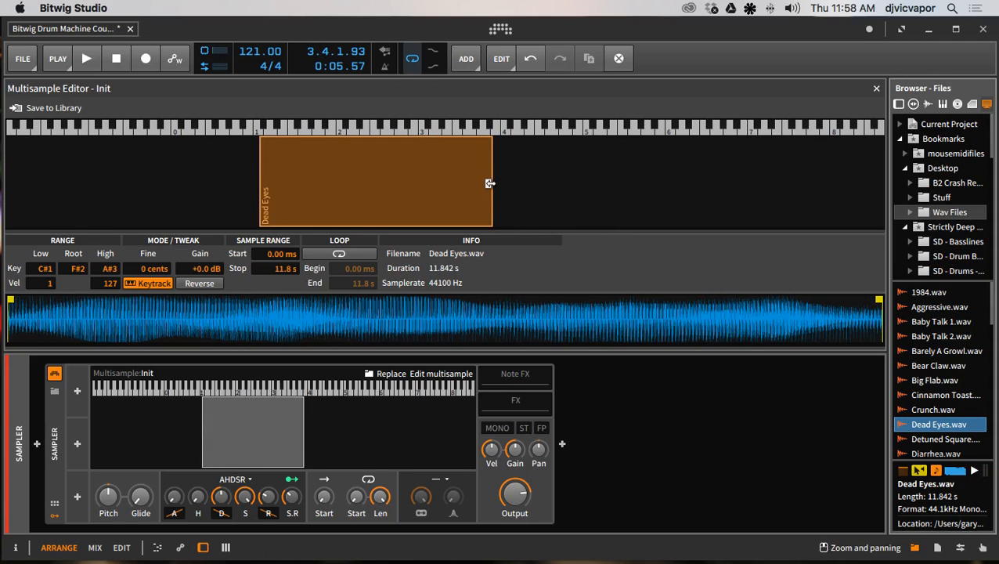
drag(489, 184, 347, 198)
drag(313, 142, 308, 186)
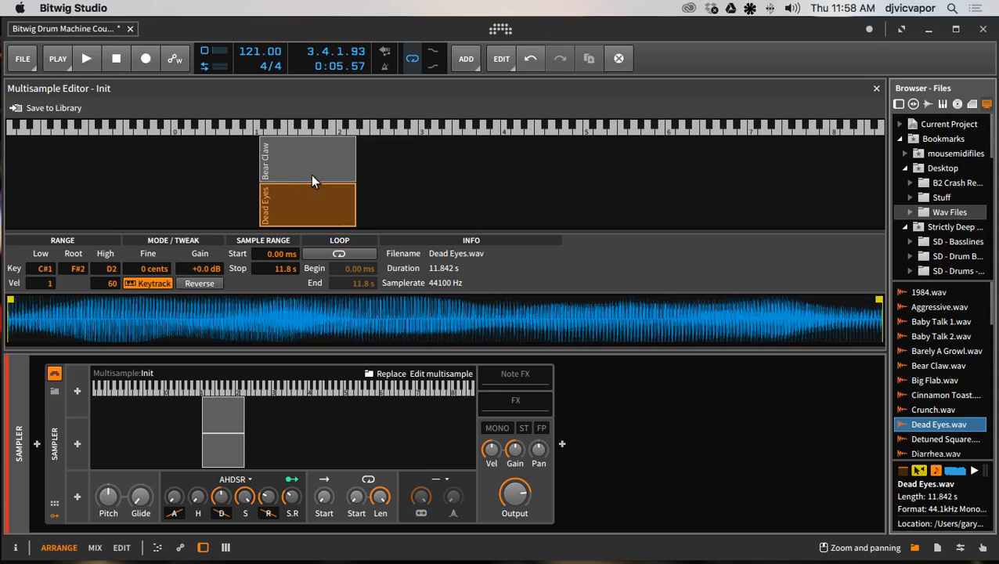
Set the Dead Eyes zone's upper velocity limit to 62, directly below Bear Claw's range, and compare both zones
click(311, 173)
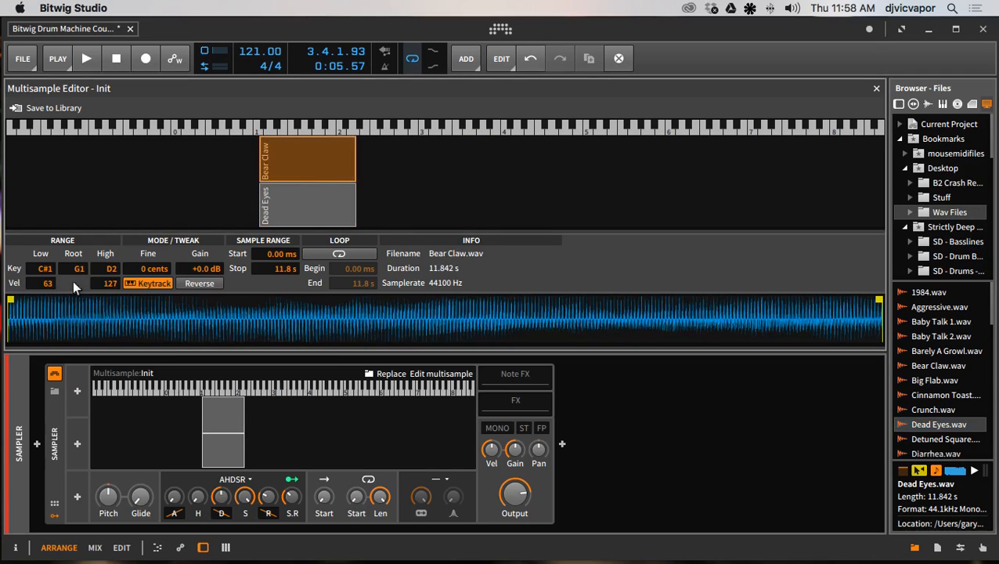
click(307, 205)
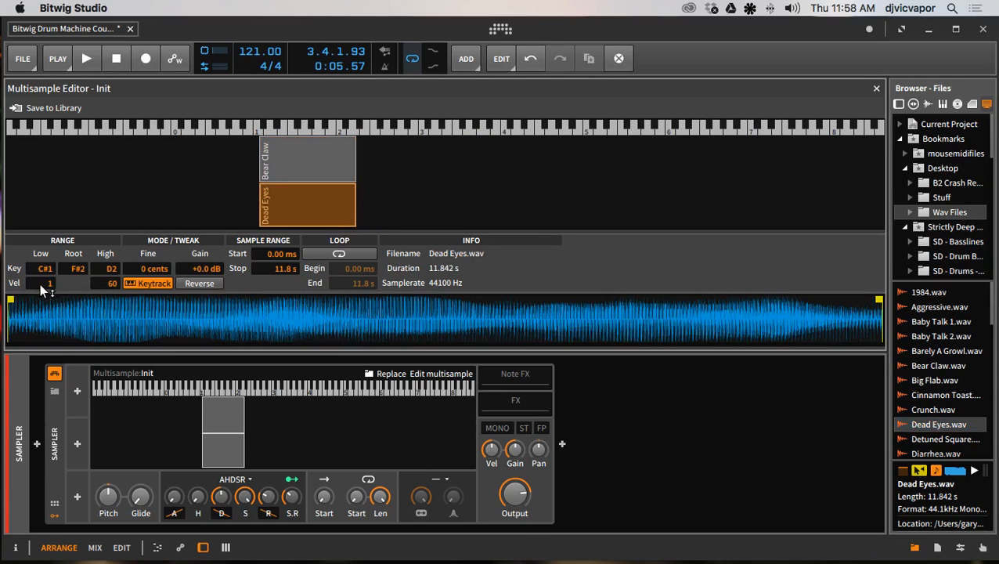
mouse_move(43, 288)
mouse_down()
mouse_move(43, 268)
mouse_move(44, 290)
mouse_up()
drag(115, 283, 115, 279)
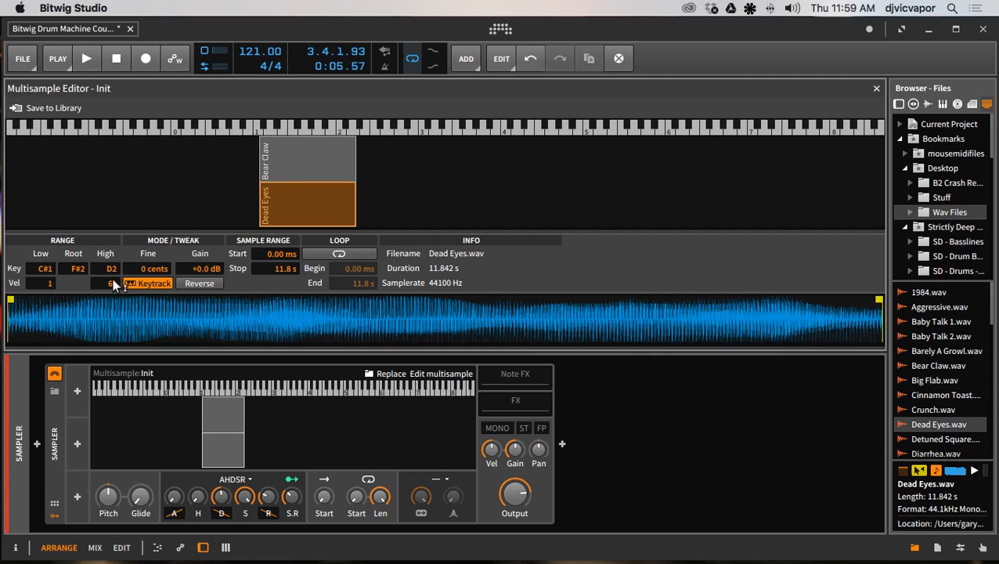
click(280, 174)
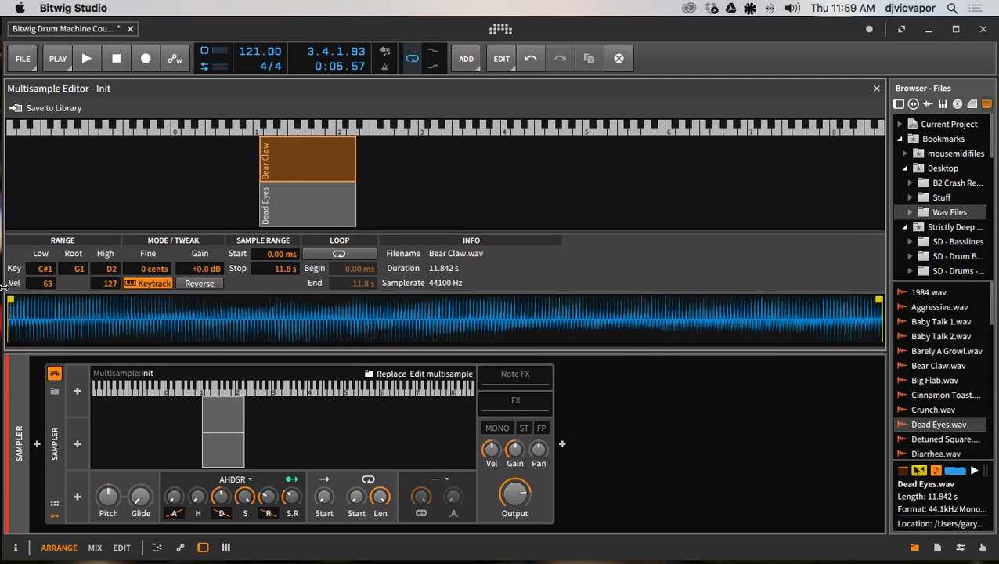
click(306, 201)
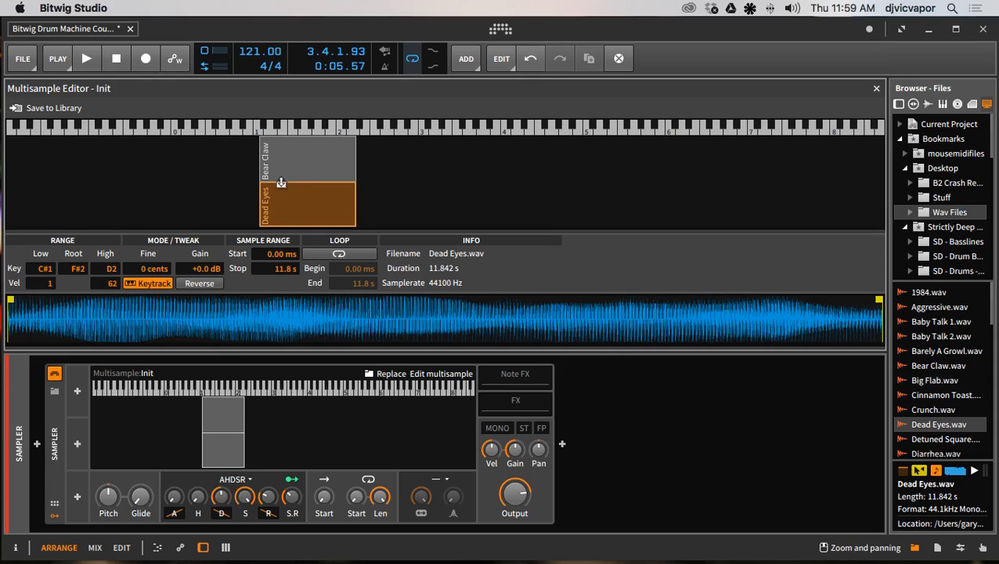
click(296, 162)
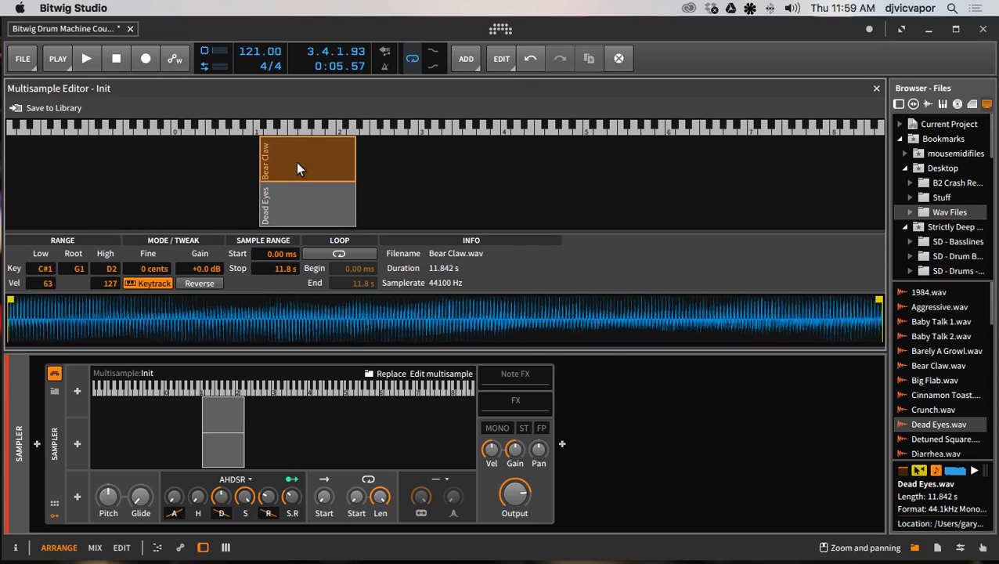
Close the multisample editor and open the Sampler track's clip for note editing, hiding the file browser for more room
click(301, 190)
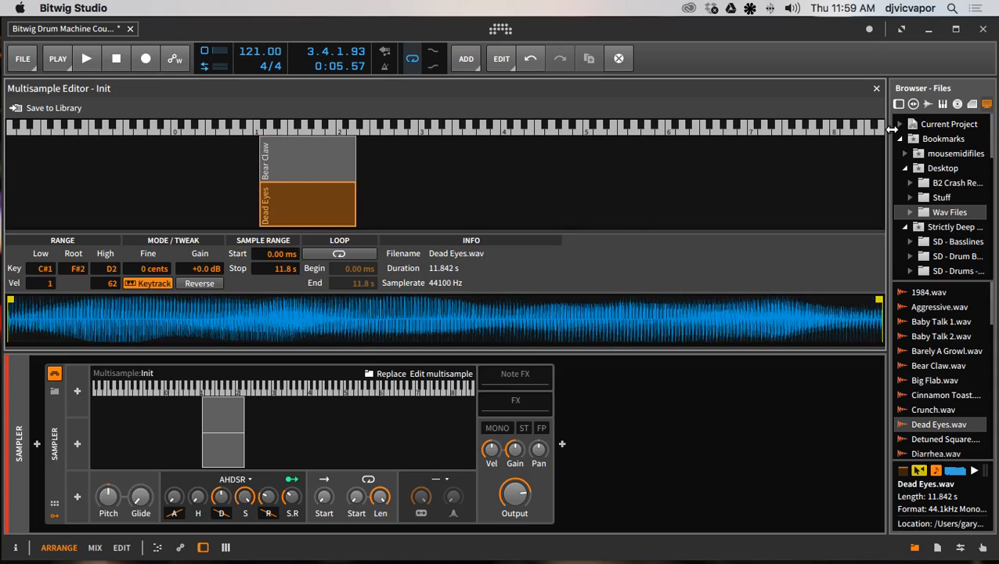
click(875, 90)
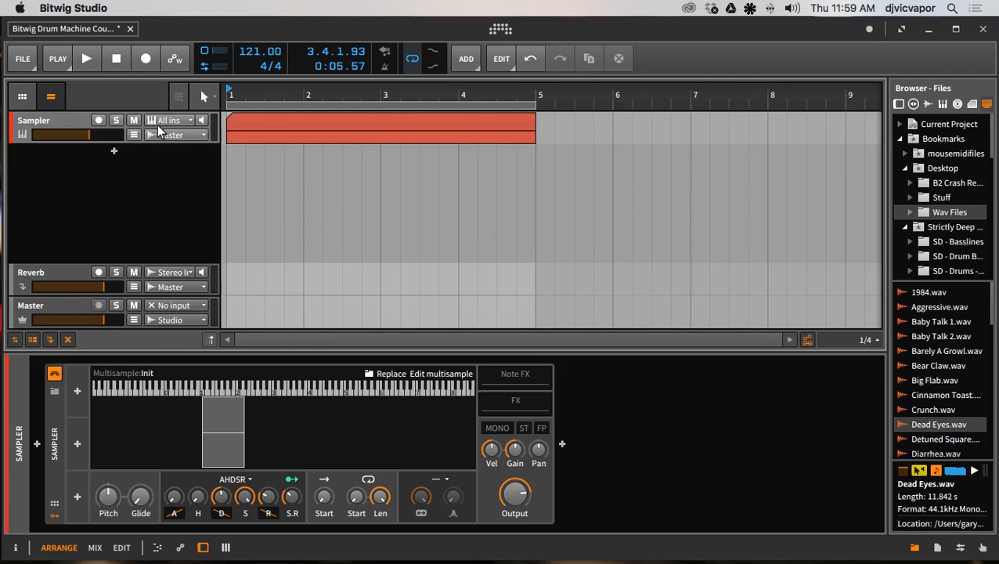
click(304, 120)
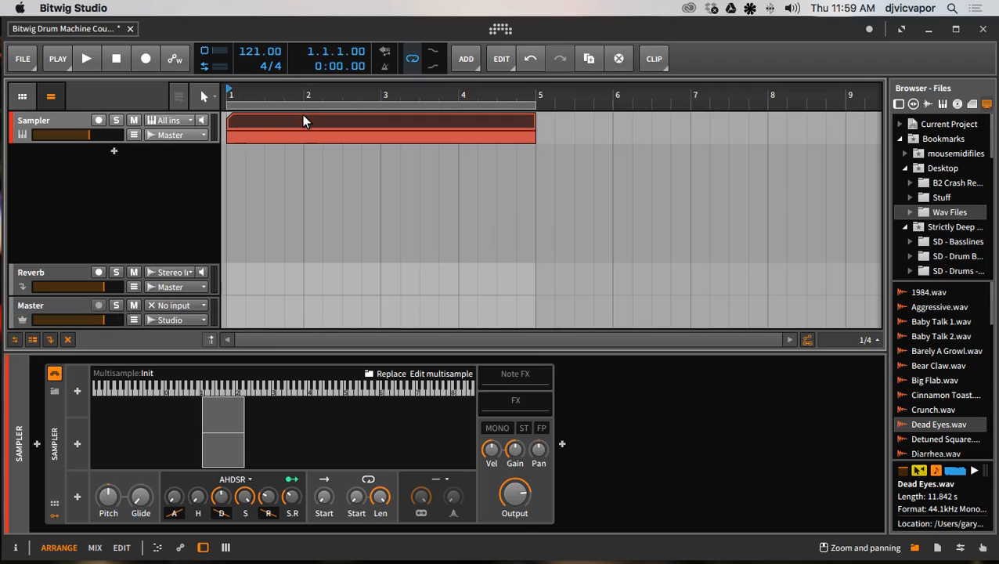
double_click(304, 119)
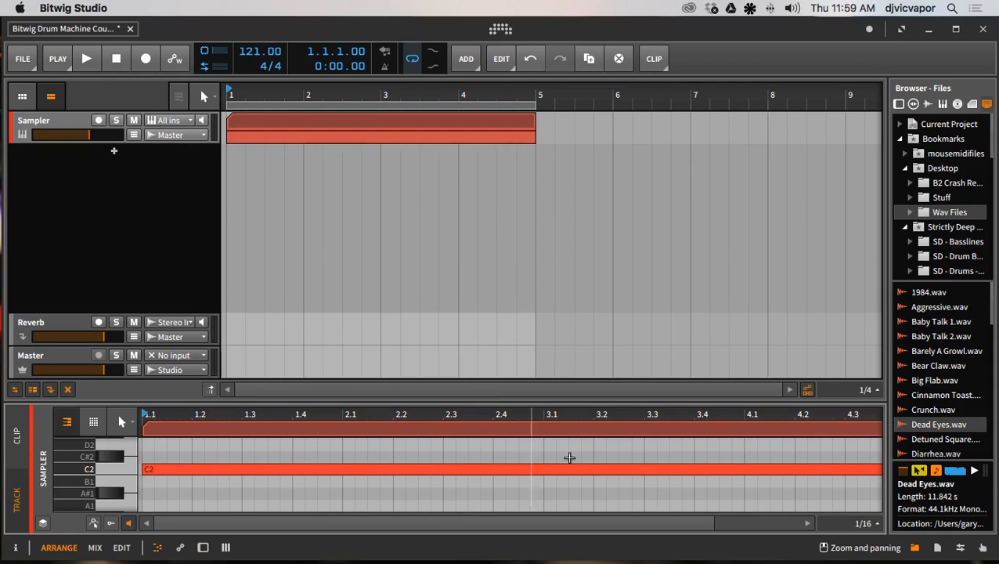
drag(890, 326, 993, 343)
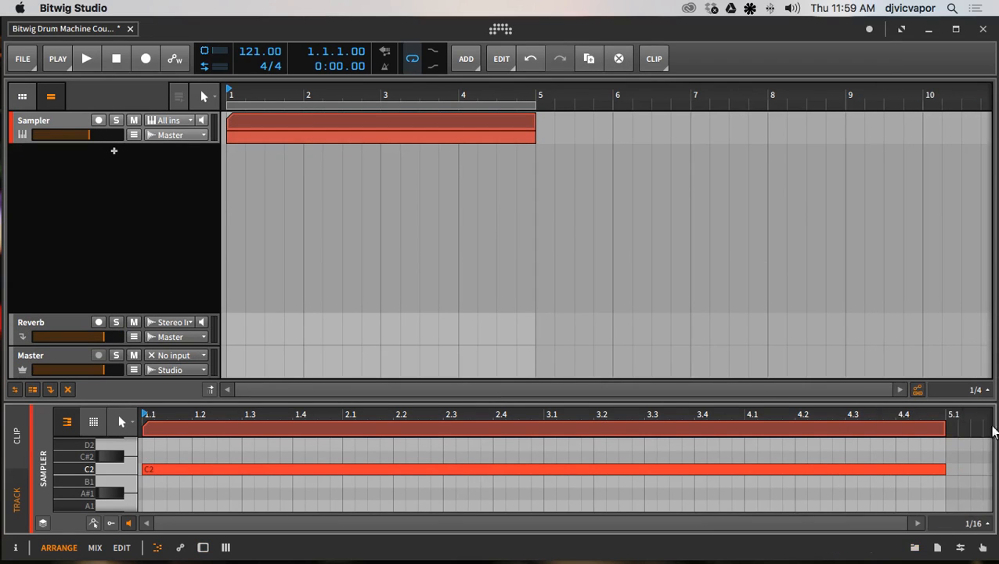
Shorten the clip's C2 note to one bar and add one-bar B1 and C#2 notes after it
drag(948, 475, 345, 486)
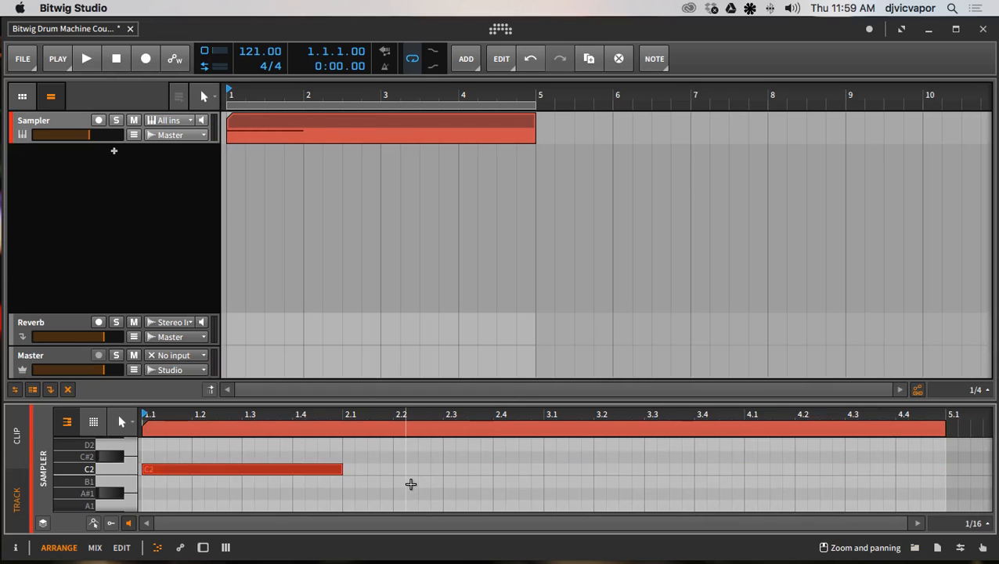
double_click(403, 481)
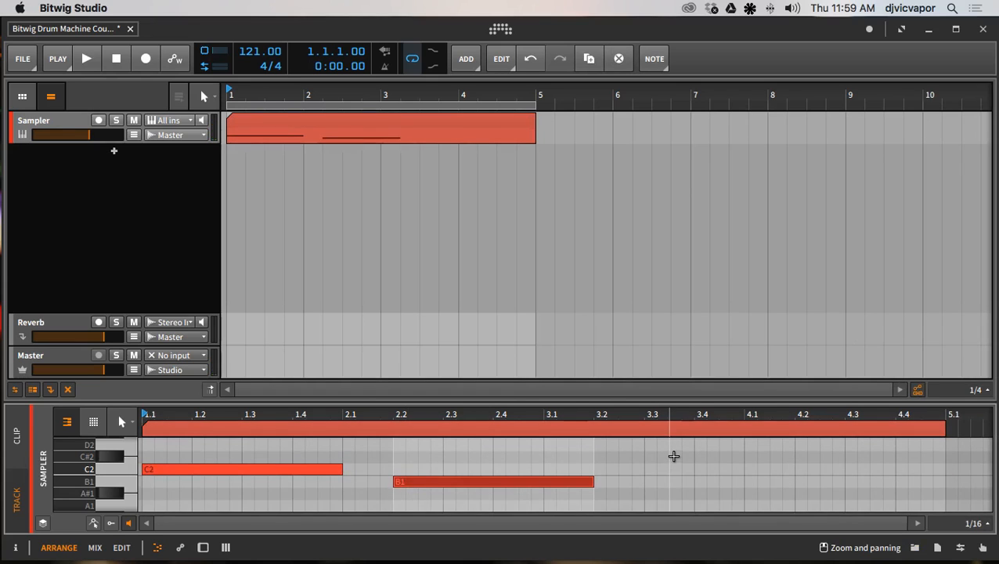
double_click(673, 457)
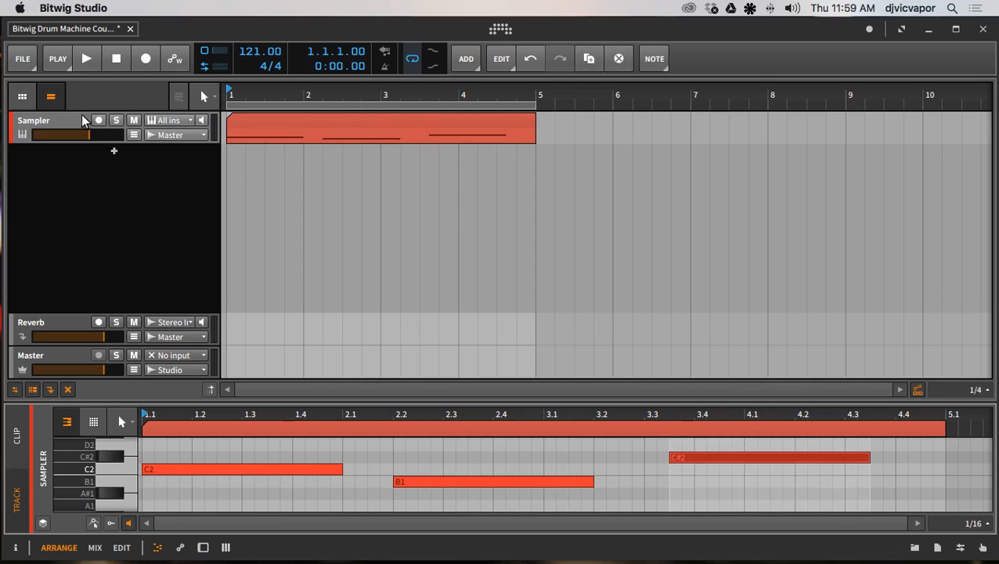
Show the Sampler device again and play the clip to check which velocity zone its notes trigger
key(d)
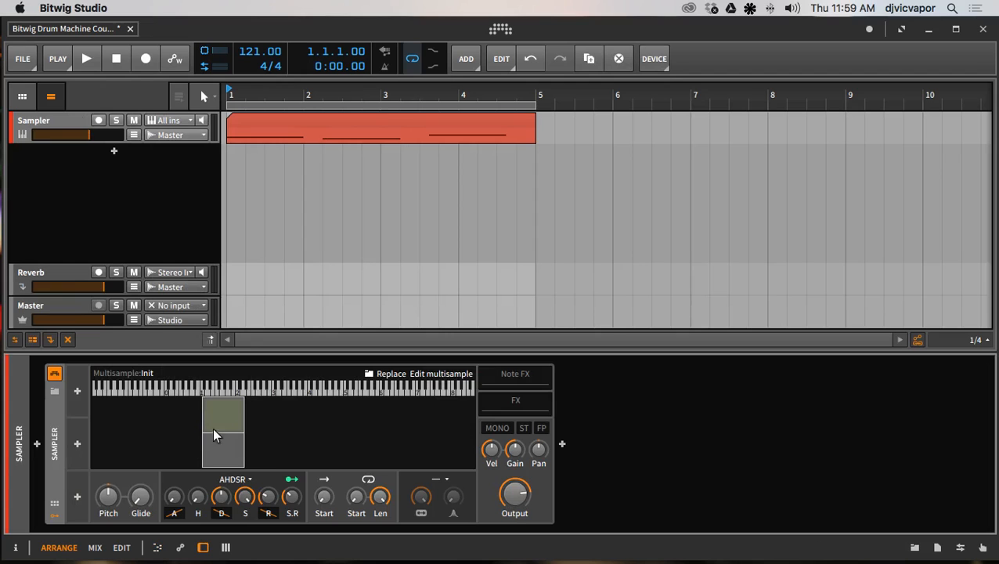
click(84, 60)
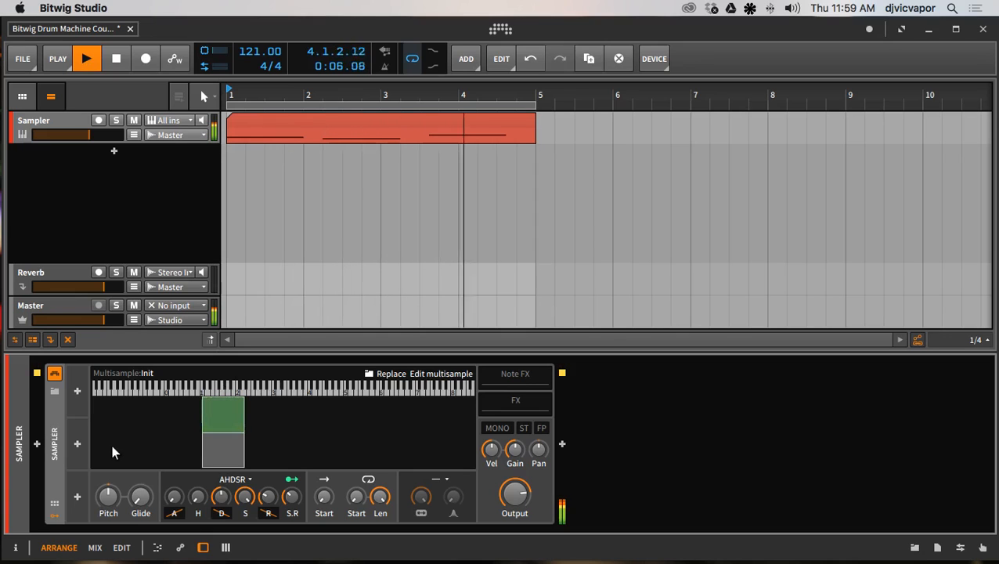
click(117, 59)
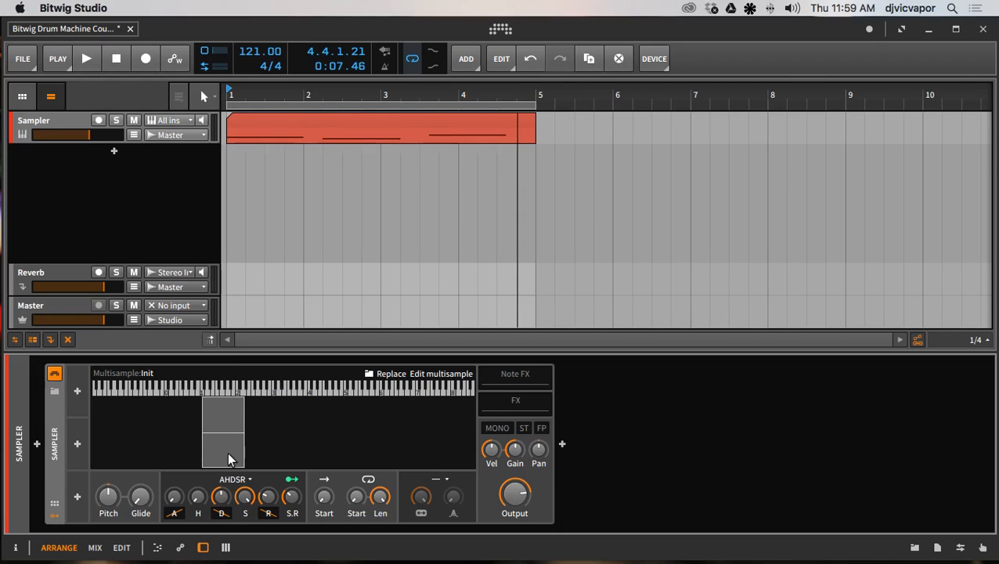
click(77, 393)
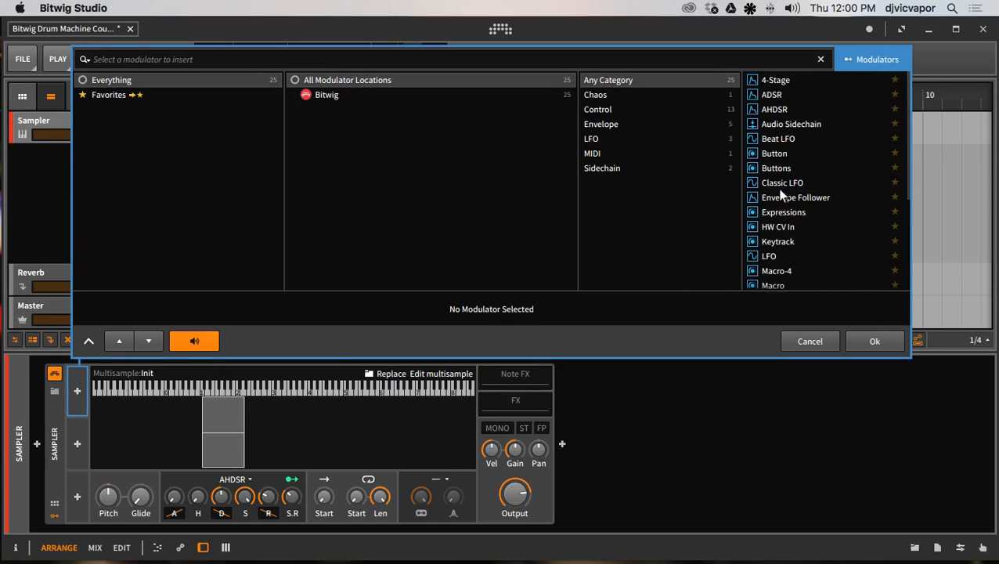
scroll(785, 199, down, 3)
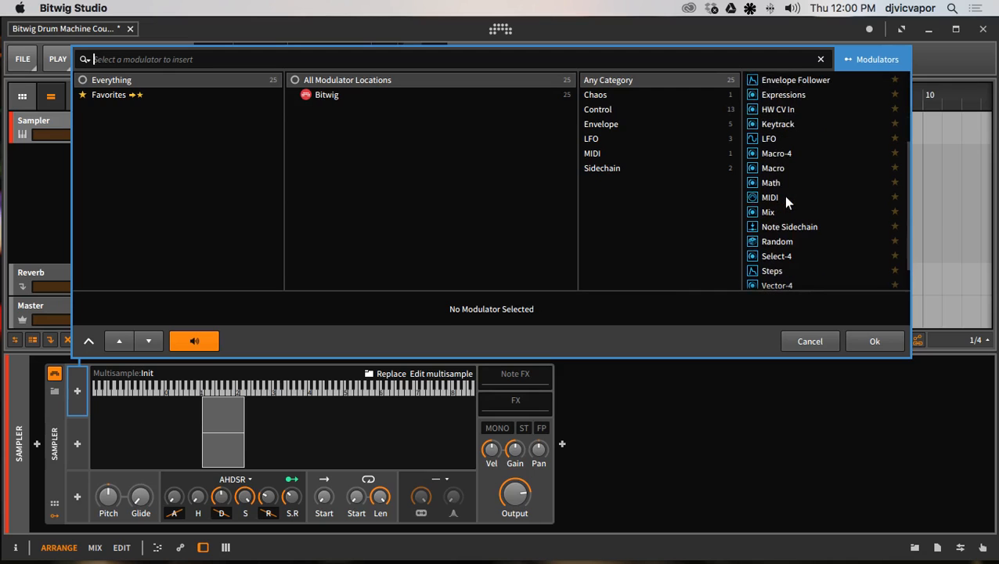
scroll(786, 201, down, 2)
scroll(783, 195, up, 5)
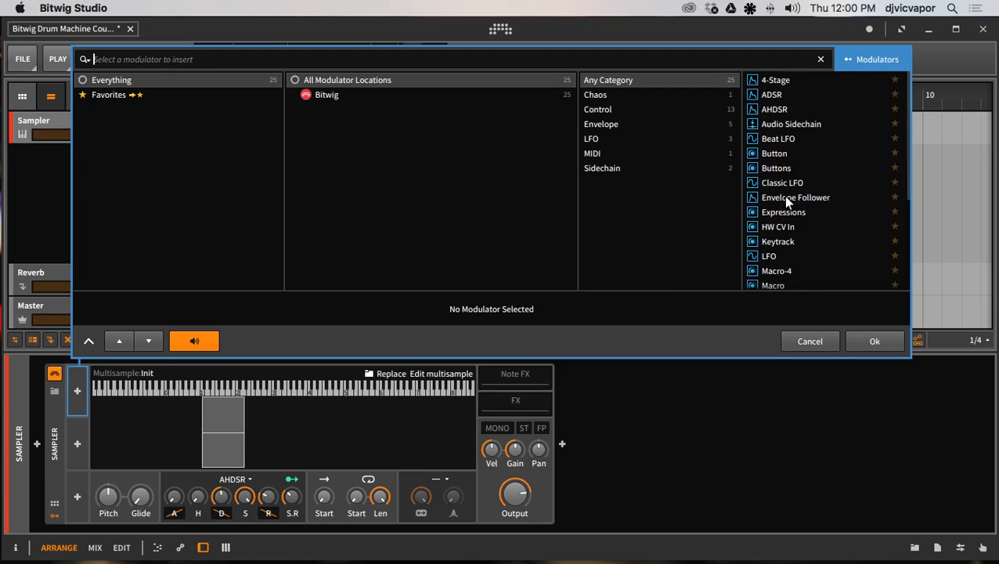
click(811, 341)
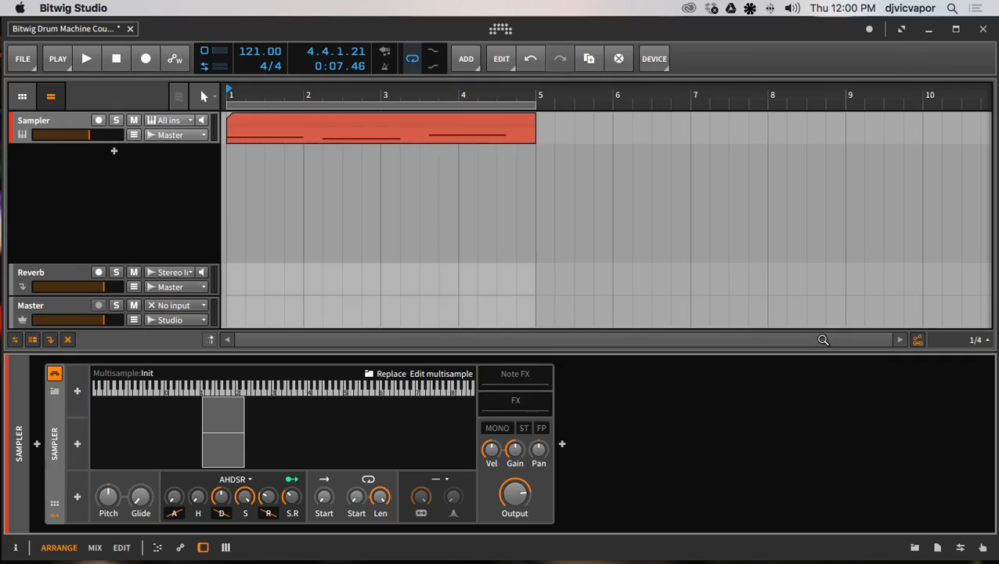
Find the Note Velocity note effect by searching for velocity and insert it ahead of the Sampler in the device chain
click(36, 444)
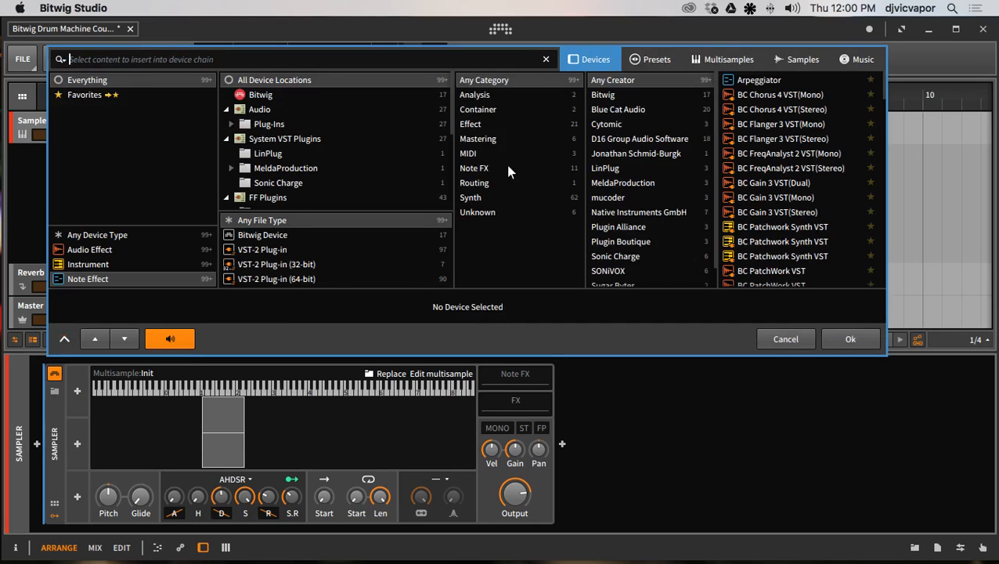
click(379, 97)
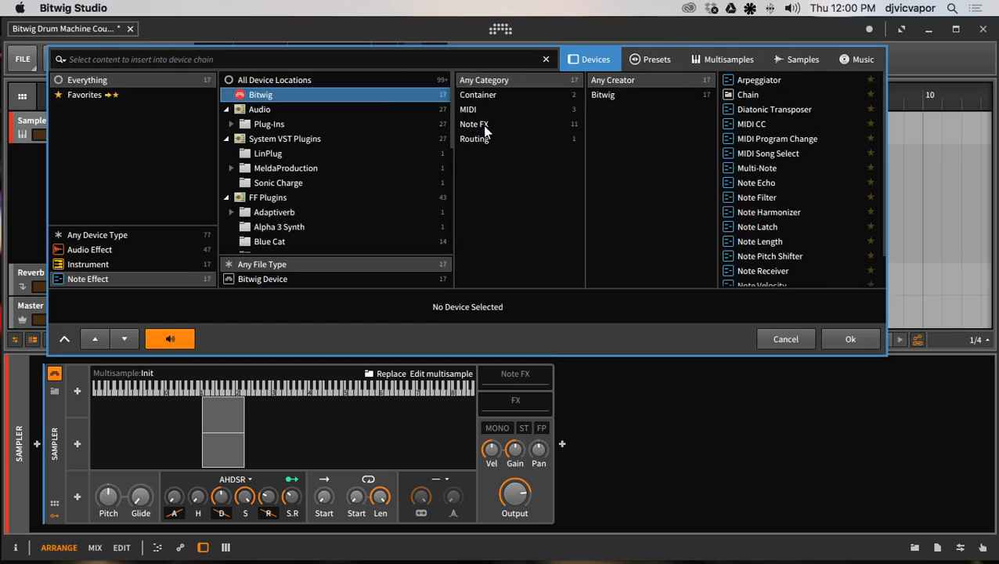
click(93, 248)
scroll(780, 187, down, 10)
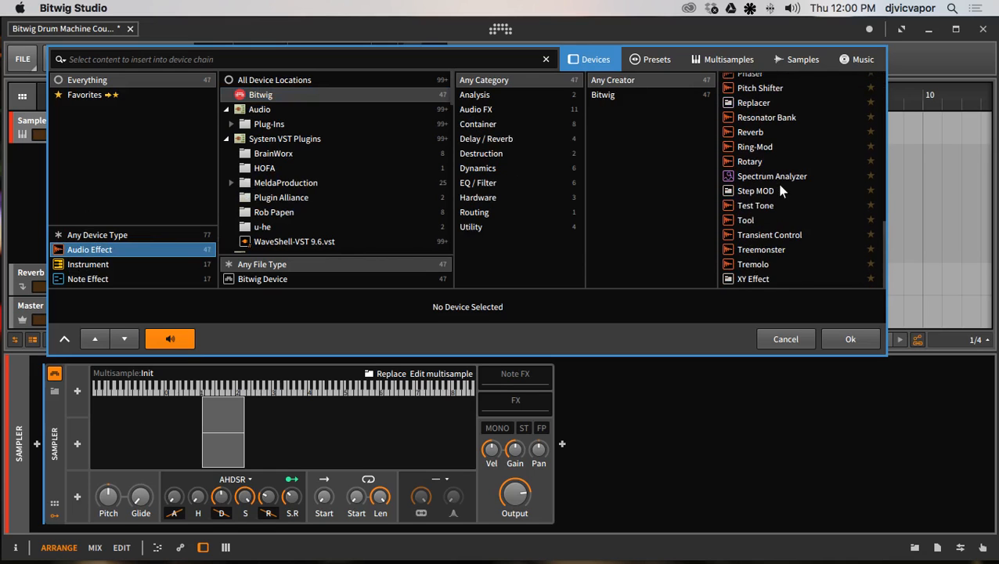
scroll(780, 188, up, 10)
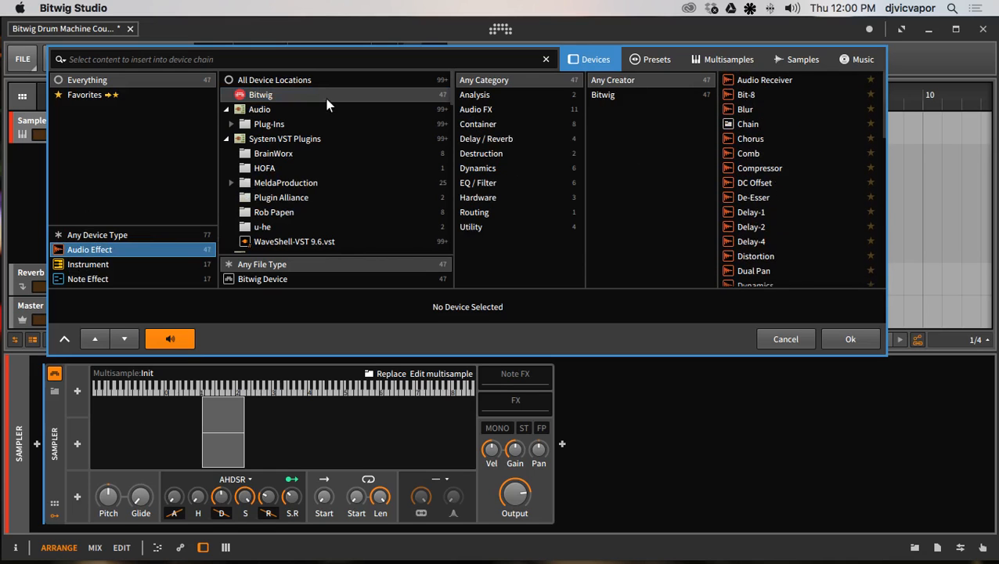
click(328, 60)
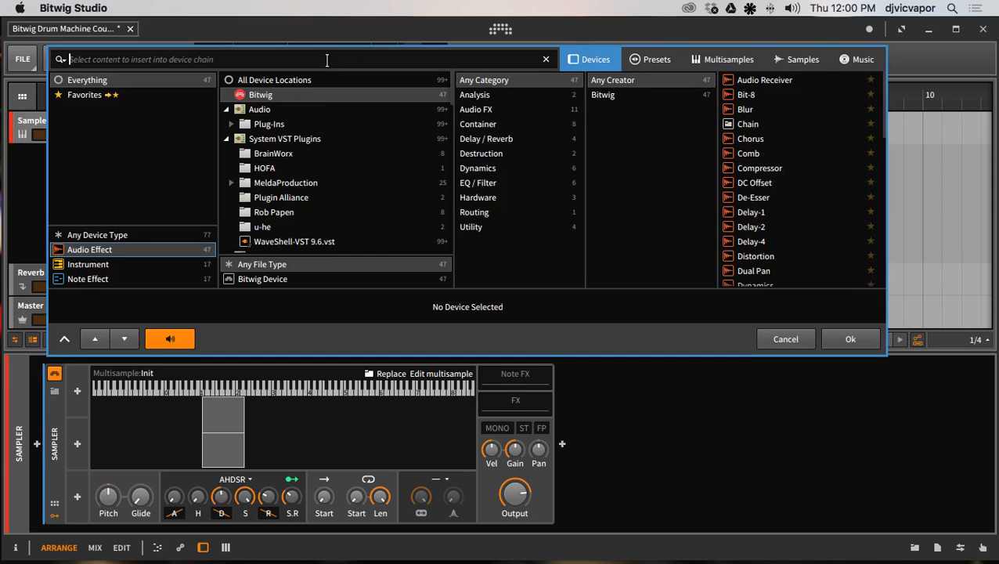
text(velocit)
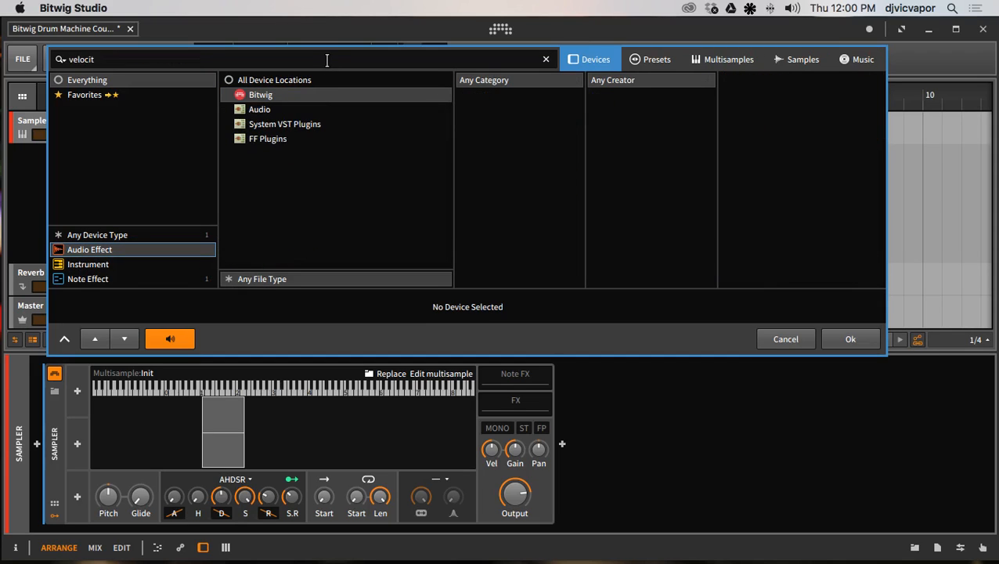
text(y)
click(104, 266)
click(102, 280)
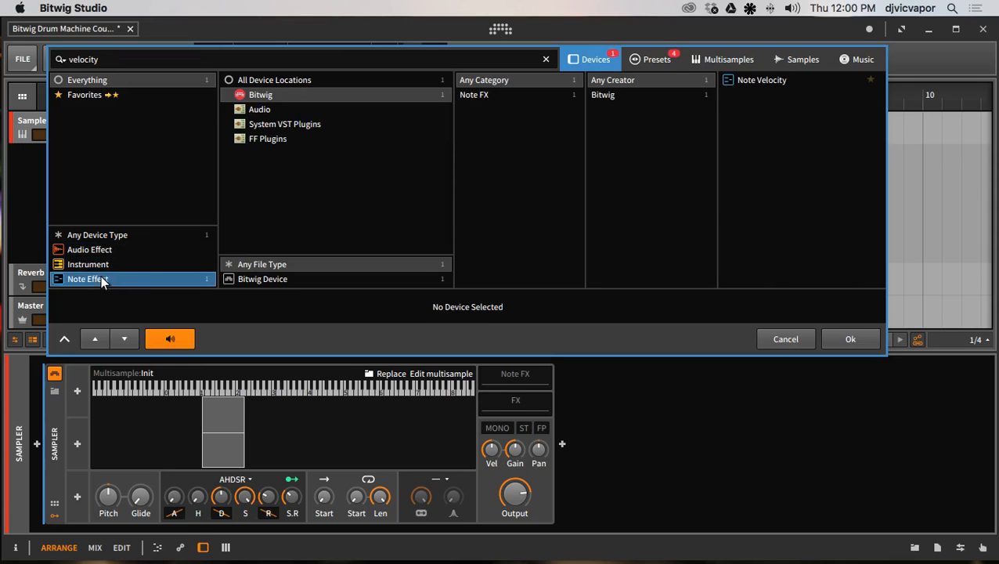
click(752, 81)
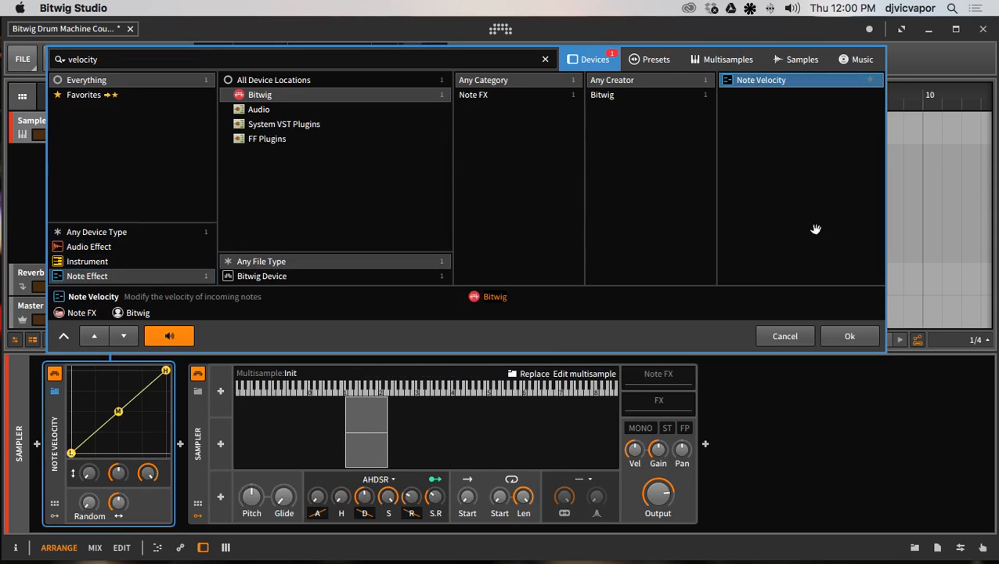
click(853, 327)
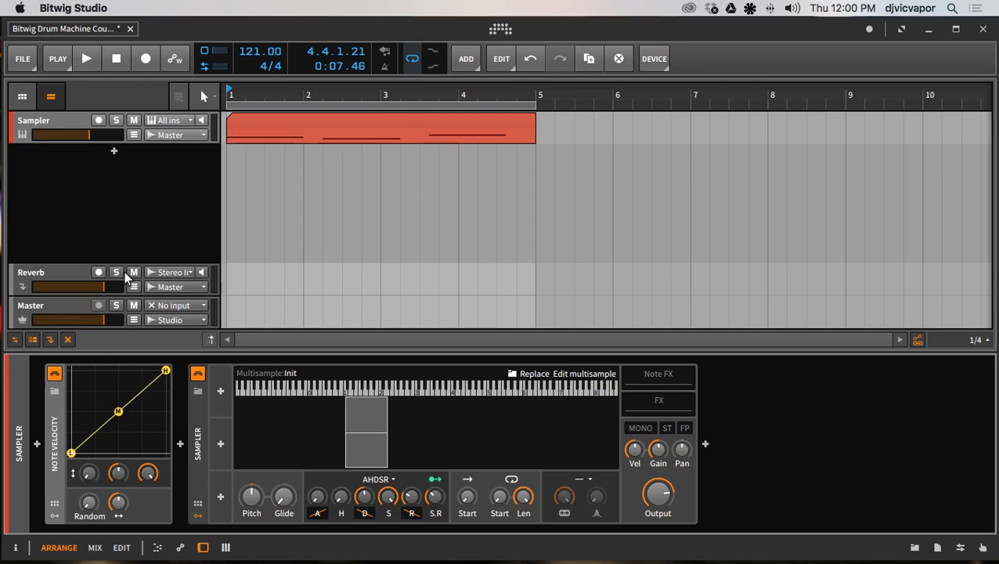
Play the clip while reshaping the Note Velocity curve: low point about 45%, middle point above both ends, high point about 48%
click(86, 59)
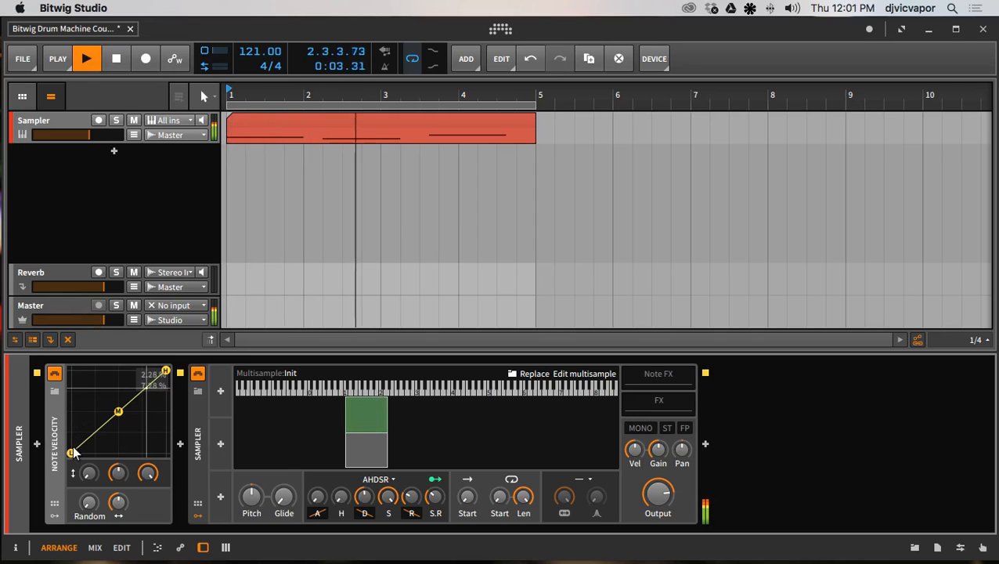
drag(71, 453, 111, 438)
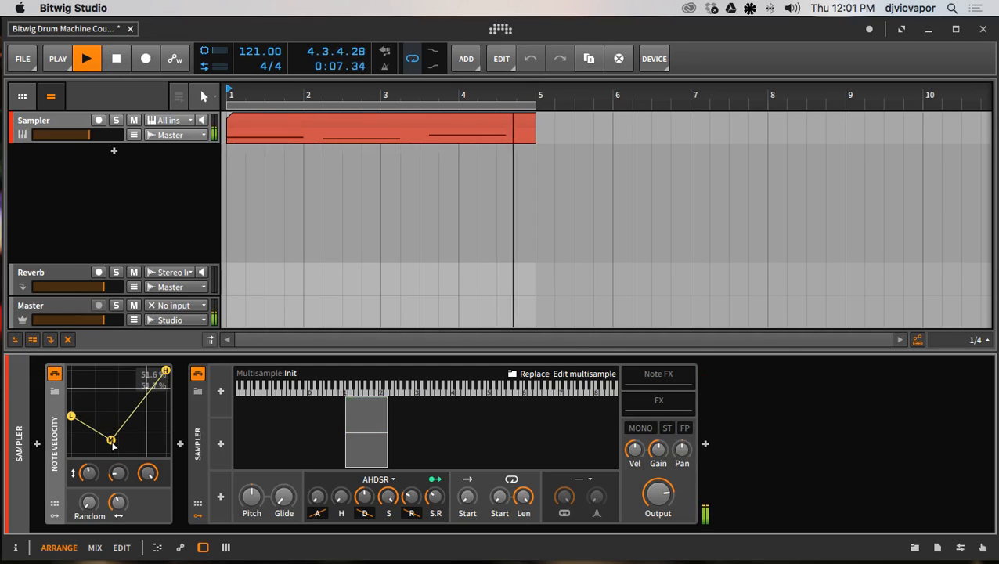
drag(165, 370, 163, 426)
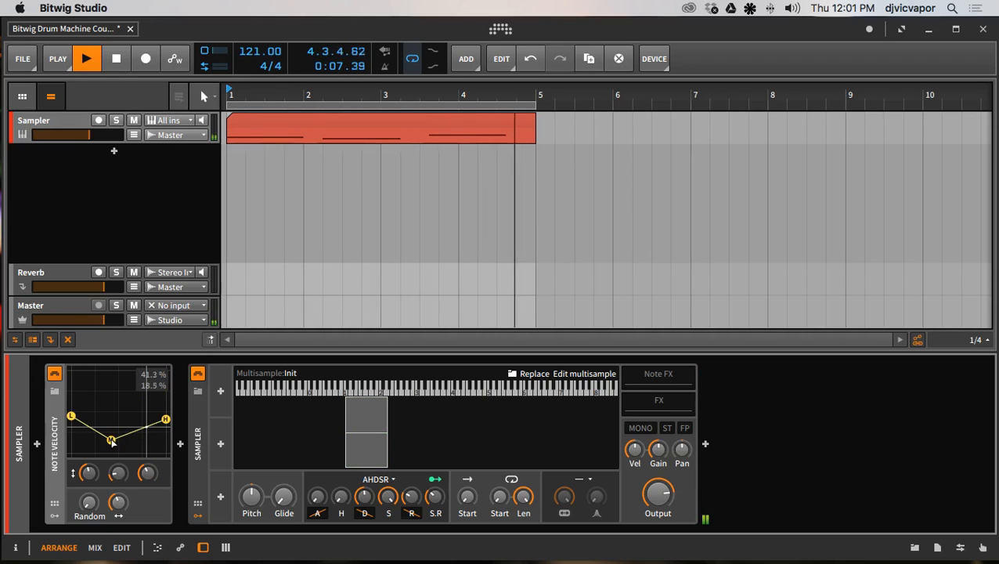
drag(111, 440, 111, 397)
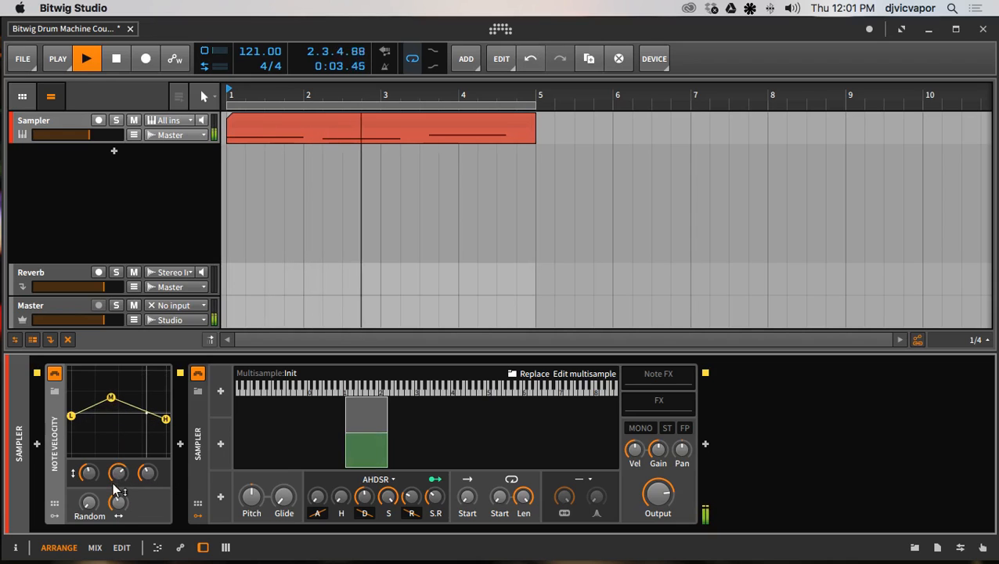
drag(165, 419, 165, 413)
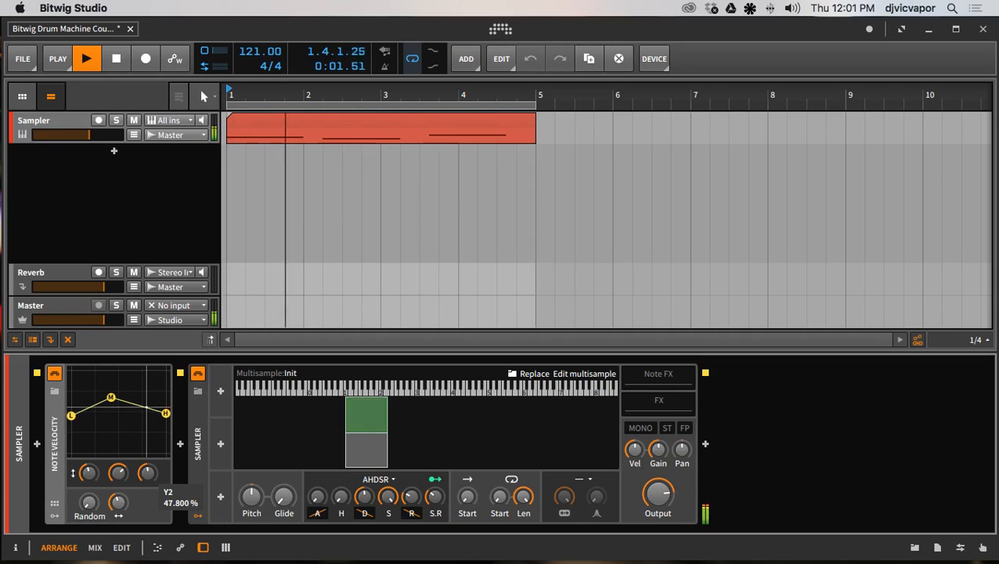
Raise Note Velocity's random amount and lower the curve's low and high points slightly during playback, ending with the transport stopped
drag(144, 481, 117, 507)
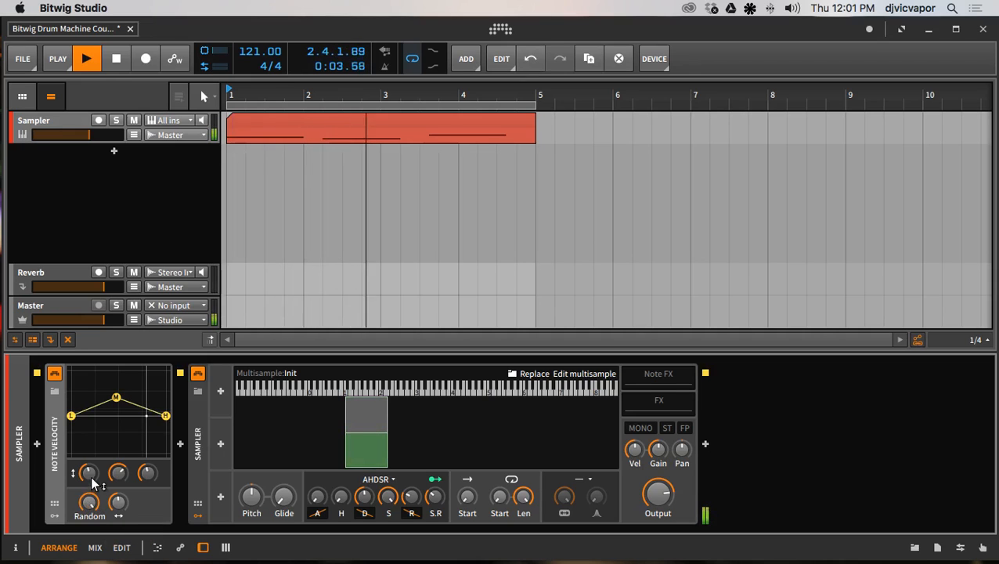
mouse_move(88, 473)
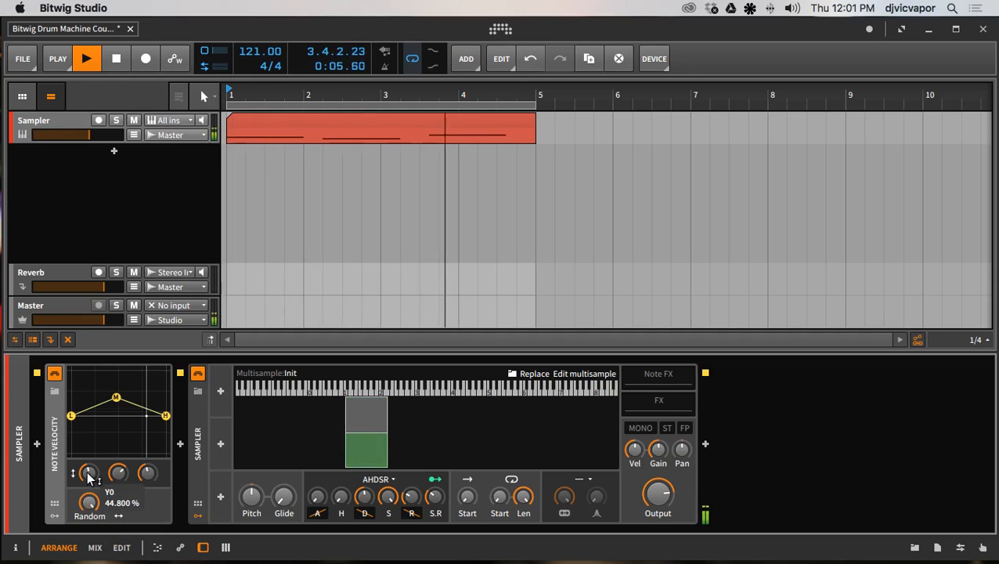
drag(87, 479, 87, 482)
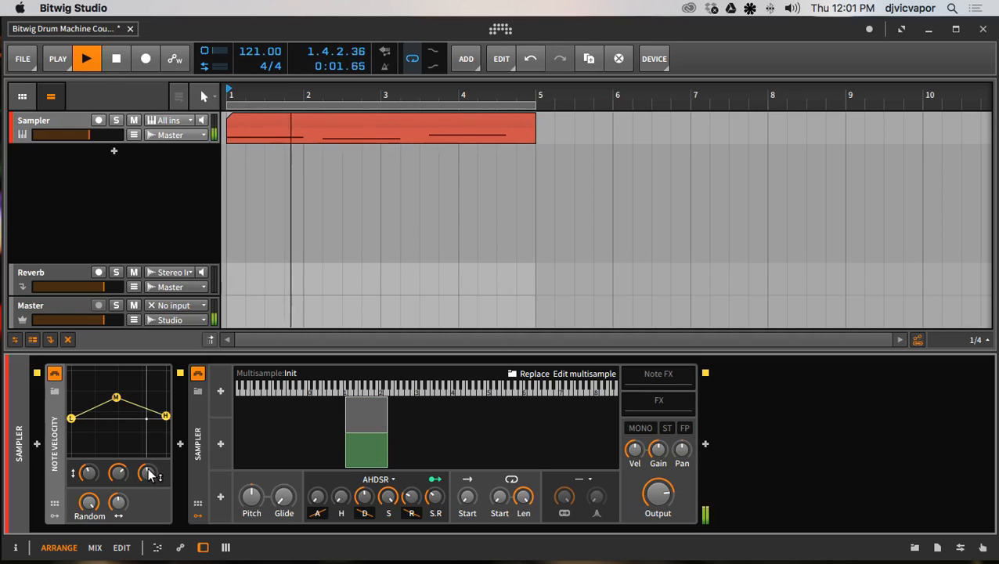
mouse_move(164, 418)
drag(163, 418, 164, 419)
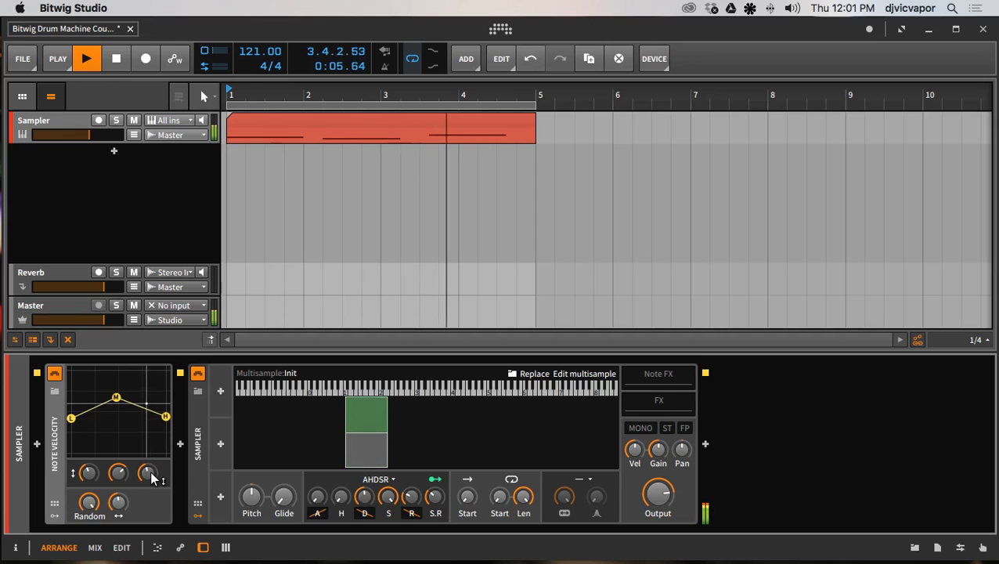
mouse_move(151, 475)
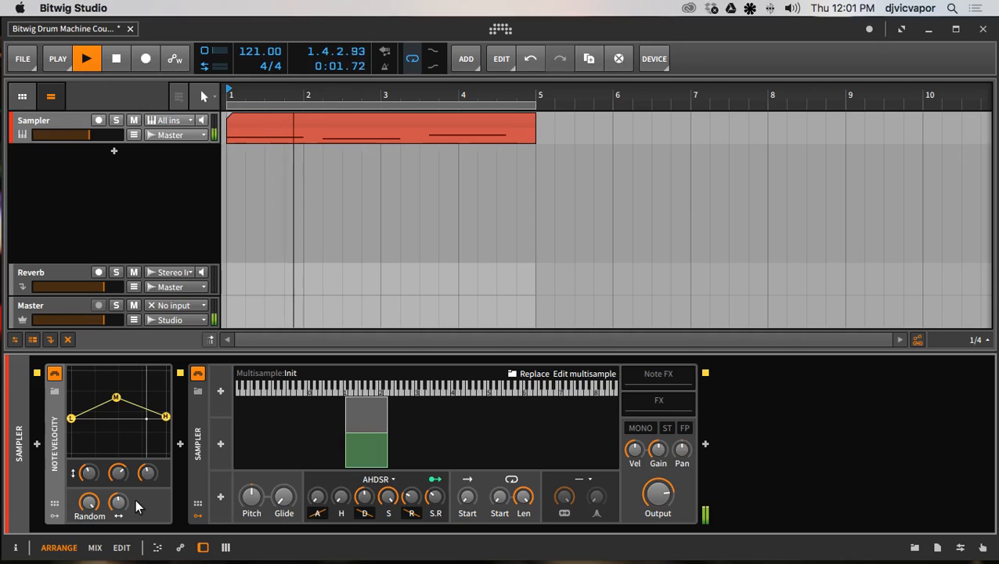
key(space)
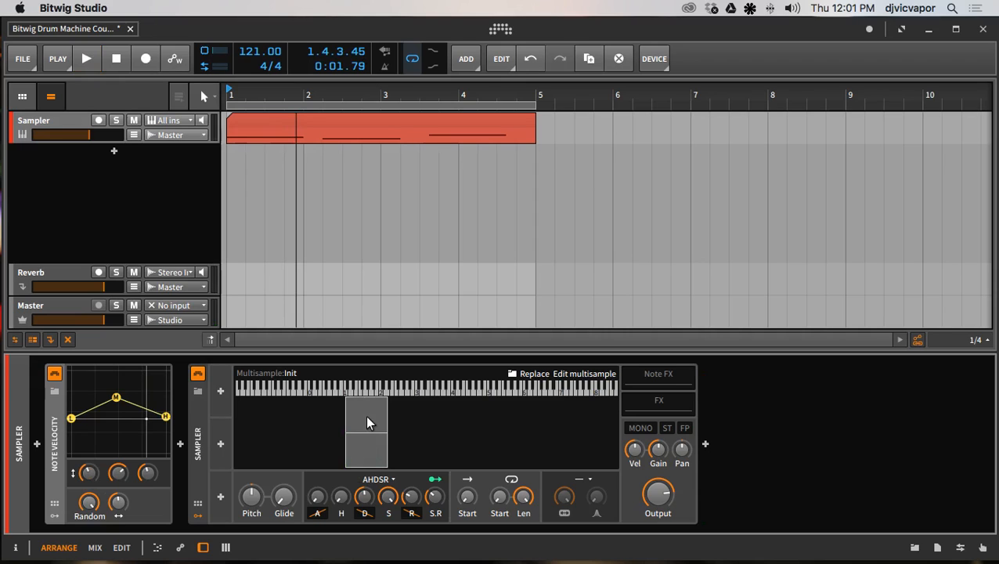
Open the Sampler track's clip in an enlarged note editor showing only the used keys, and display the inspector for its three notes
double_click(287, 119)
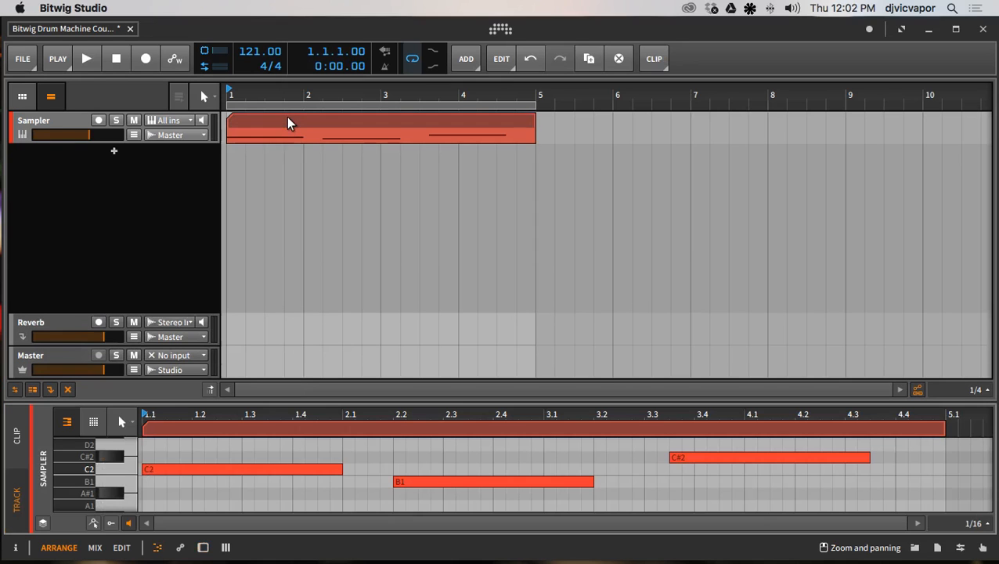
drag(264, 404, 274, 285)
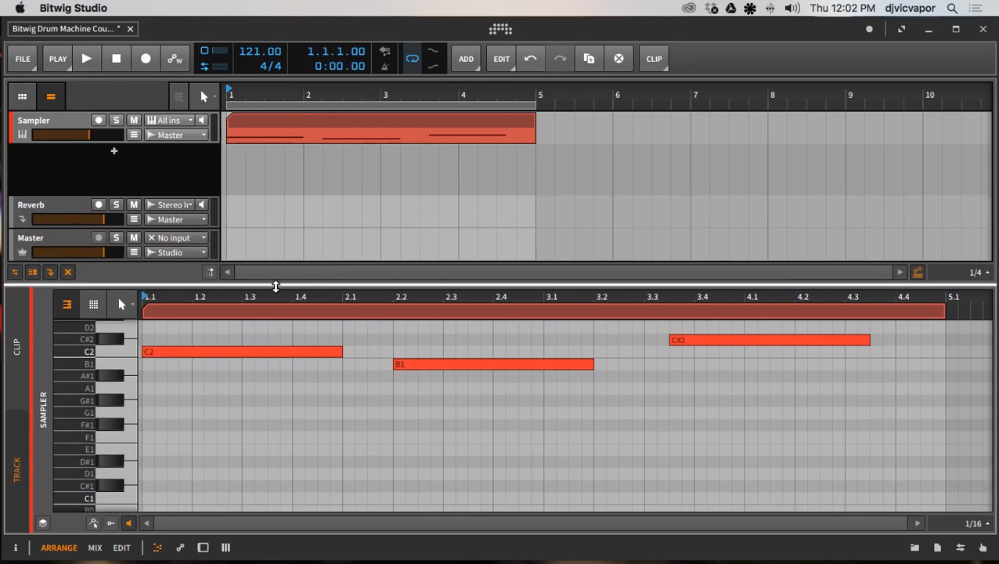
click(97, 303)
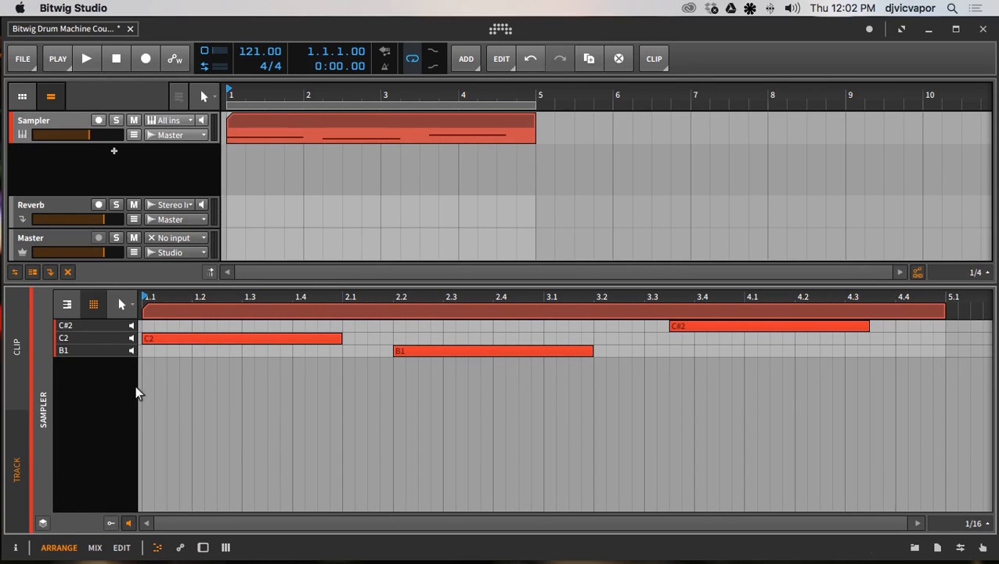
click(231, 314)
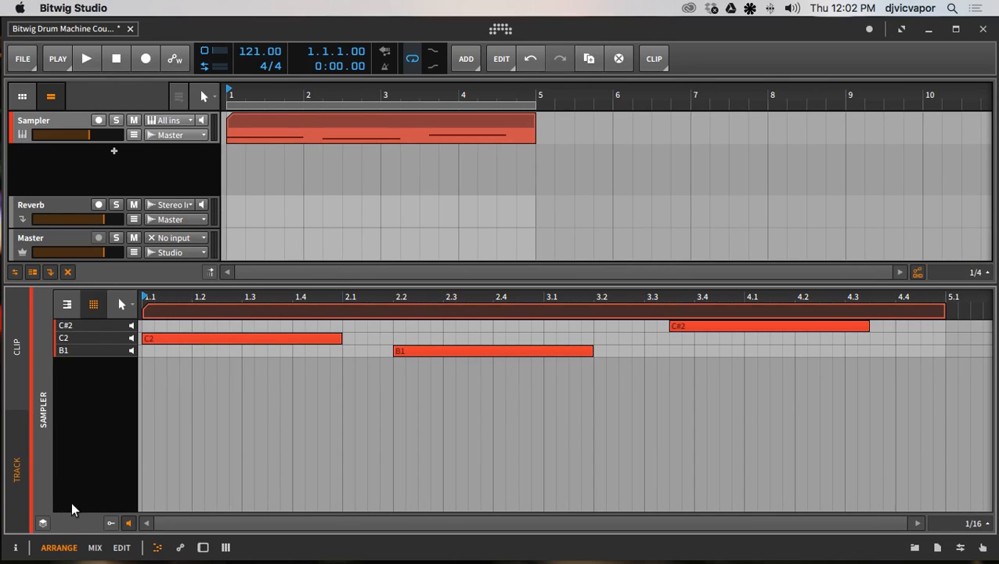
click(18, 547)
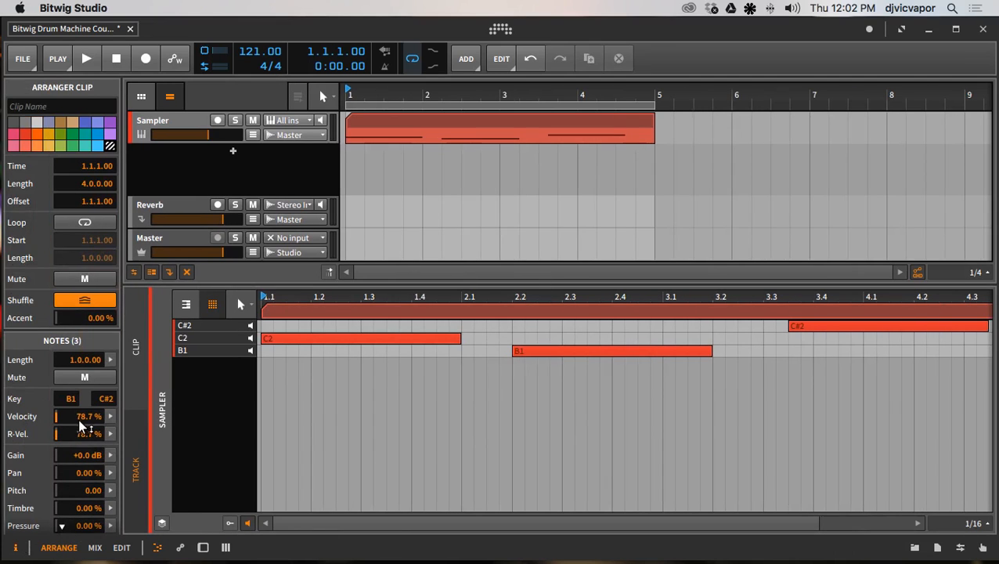
Randomize the three notes' velocities with Chaos in the velocity histogram and set their mean to 77.4%
click(110, 420)
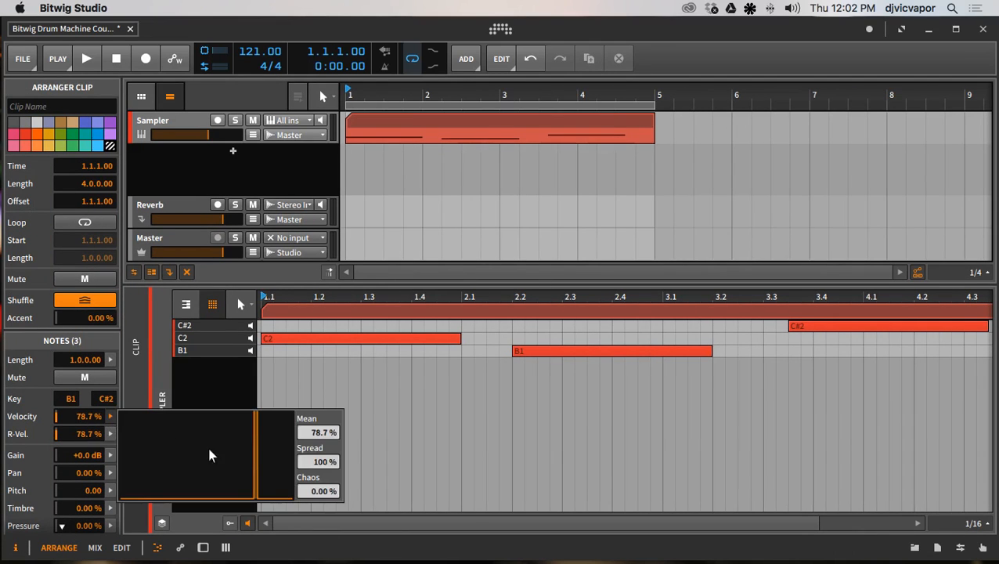
mouse_move(318, 491)
mouse_down()
mouse_move(319, 452)
mouse_move(318, 491)
mouse_up()
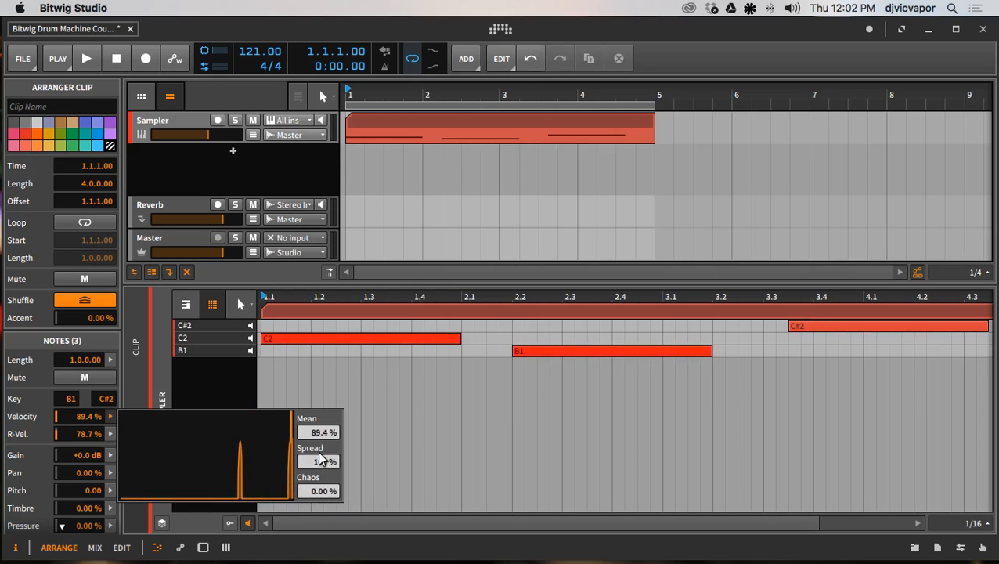
drag(313, 433, 314, 442)
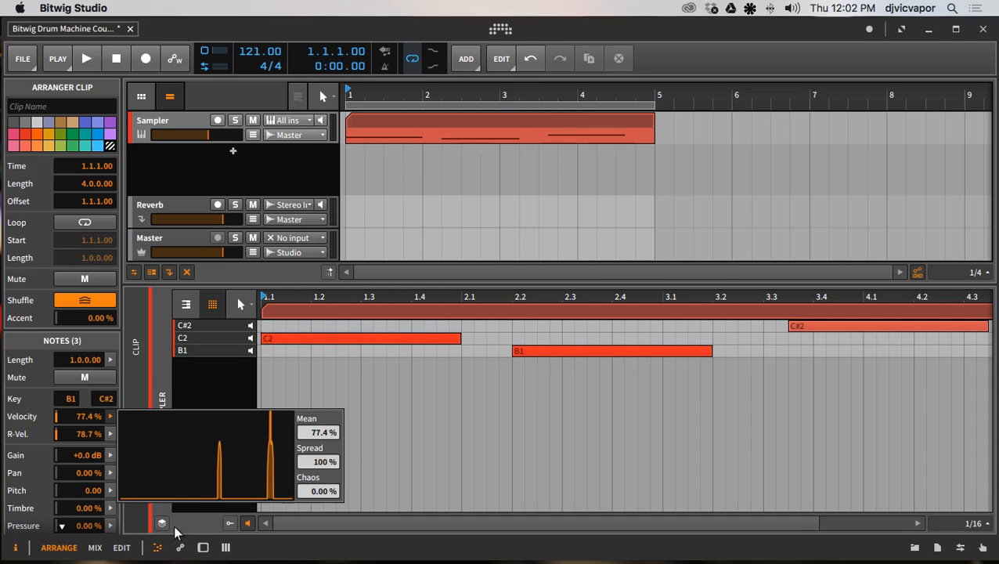
Show the velocity lane below the notes and randomize the three velocities again with the histogram's Chaos value
click(228, 524)
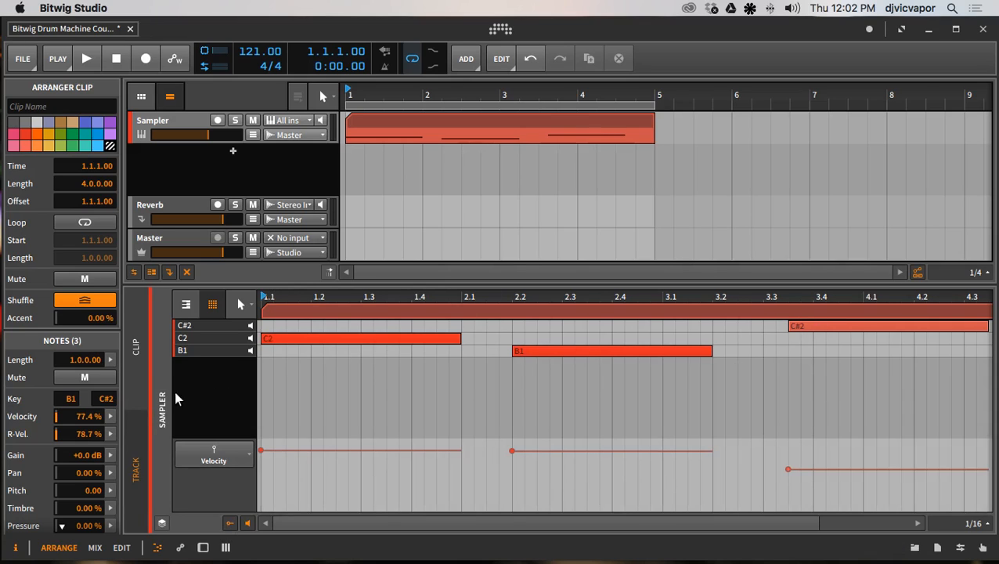
click(109, 417)
mouse_move(326, 492)
mouse_down()
mouse_move(326, 437)
mouse_move(325, 491)
mouse_up()
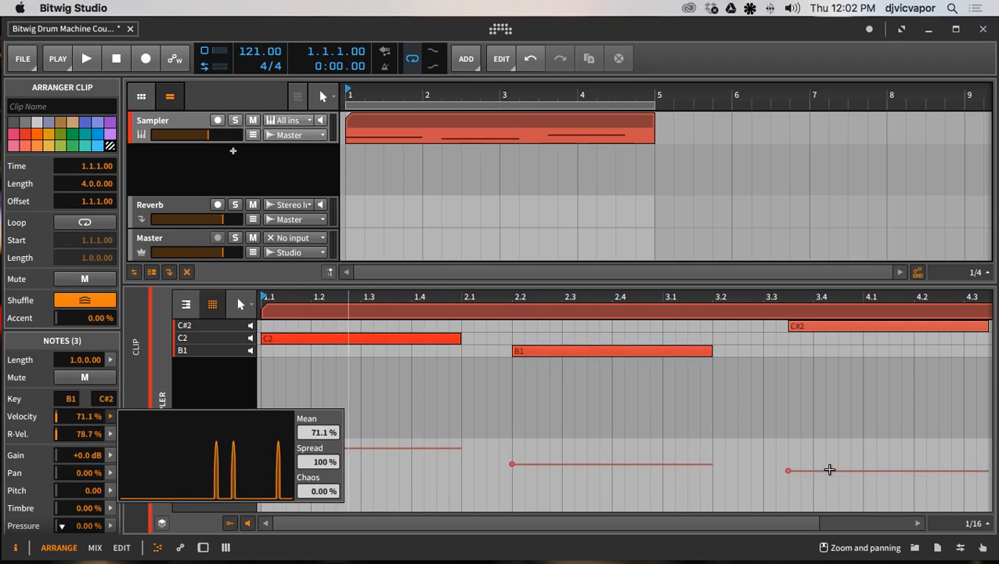
click(831, 462)
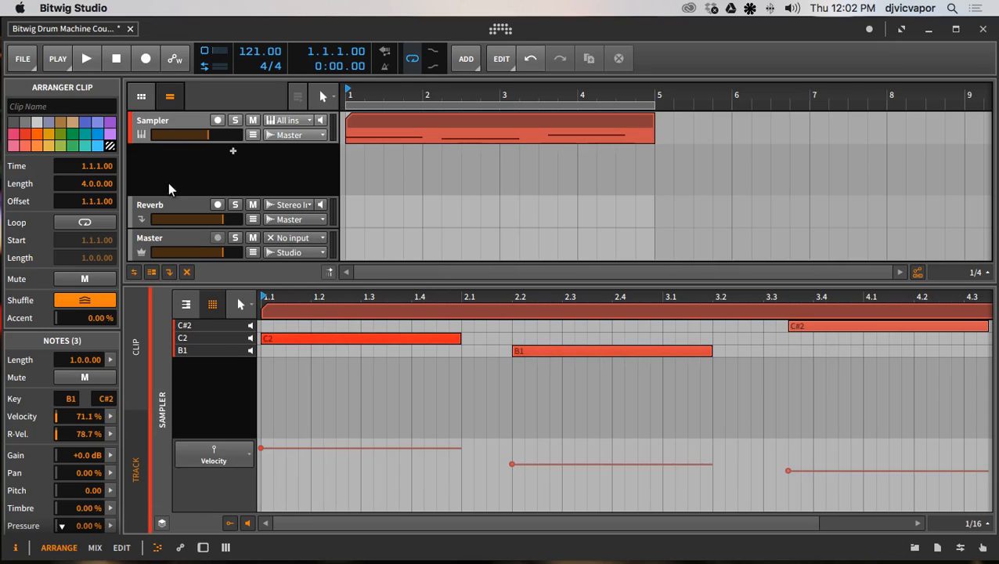
Hide the inspector, show the Sampler track's devices and play the clip to check which velocity zones trigger
click(15, 549)
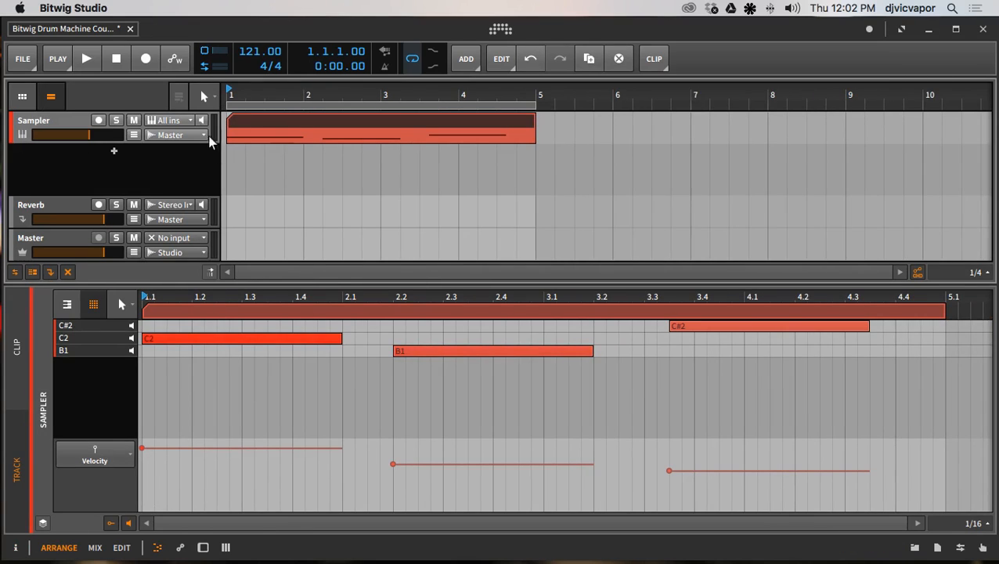
double_click(82, 117)
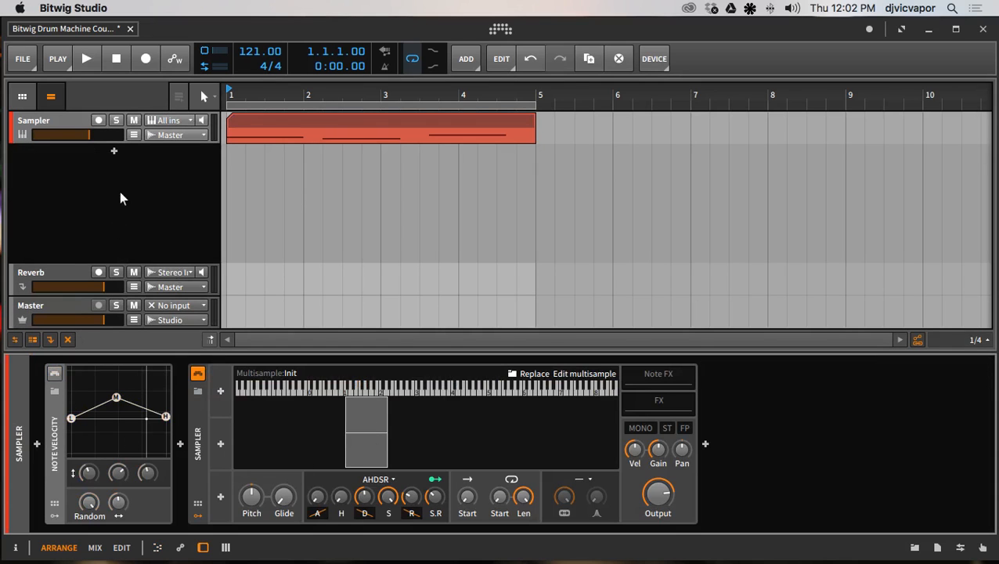
click(87, 59)
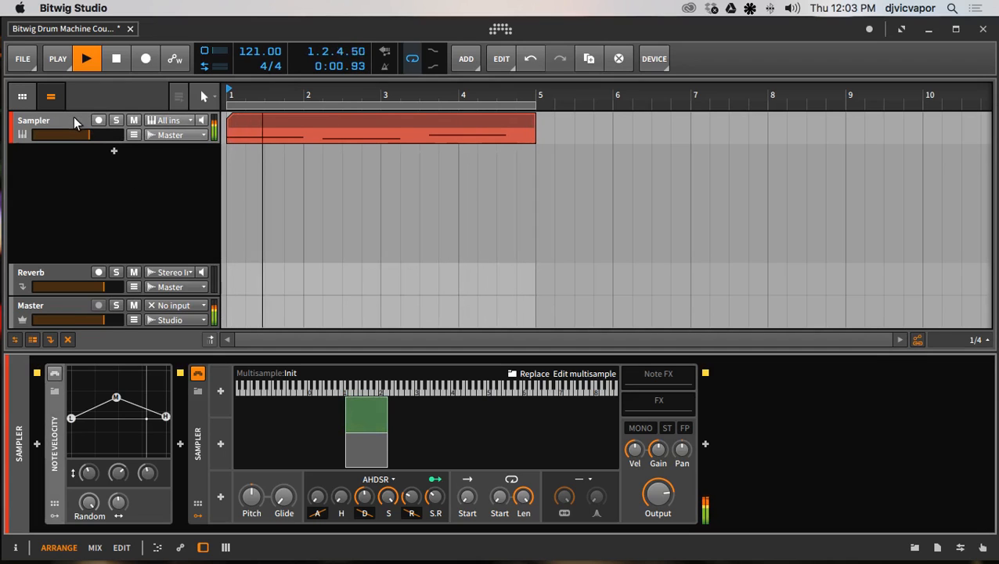
Reopen the clip's notes during playback, raise the B1 note's velocity and lower the C2 and C#2 velocities
double_click(292, 122)
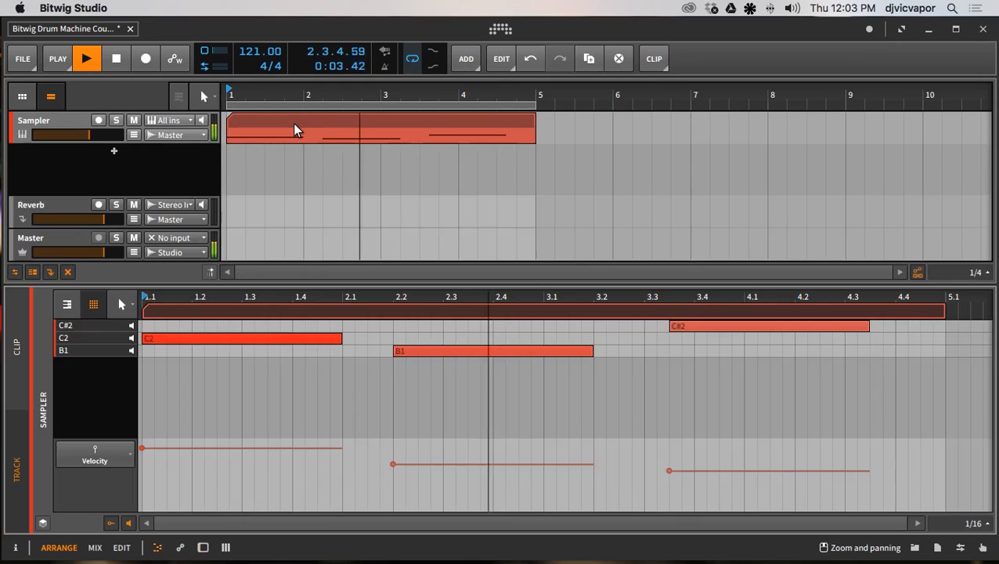
click(429, 462)
drag(430, 463, 432, 448)
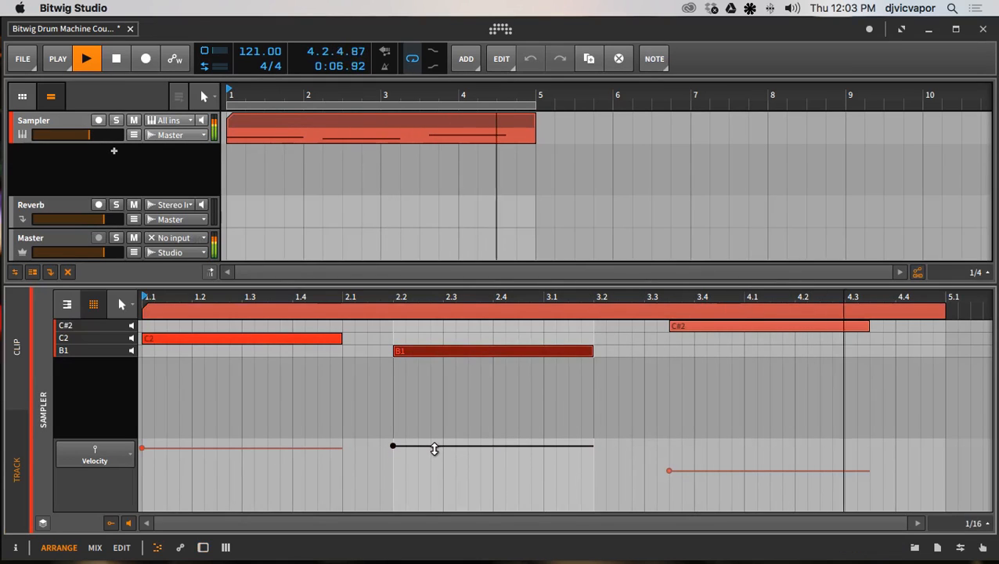
drag(303, 448, 301, 468)
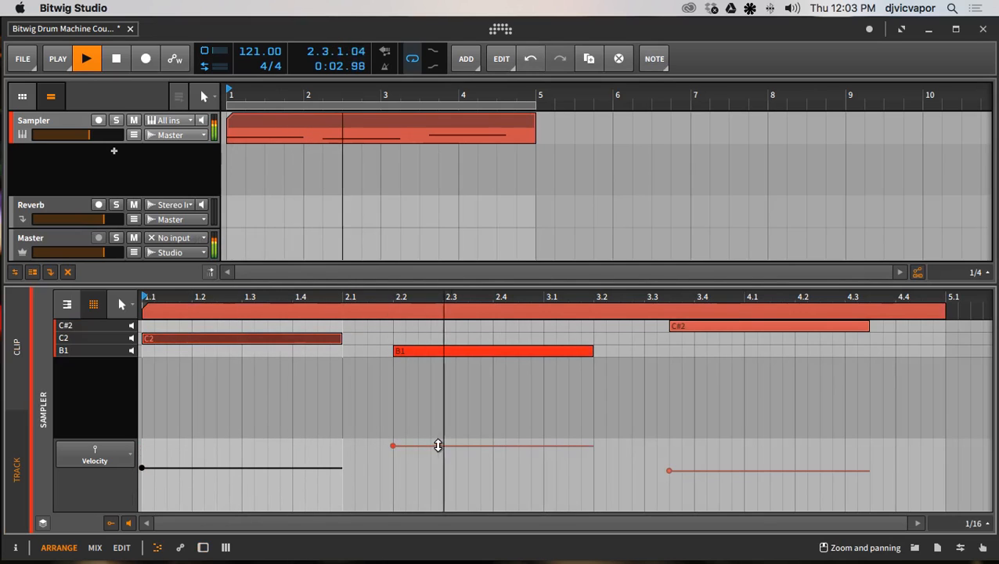
drag(439, 446, 436, 451)
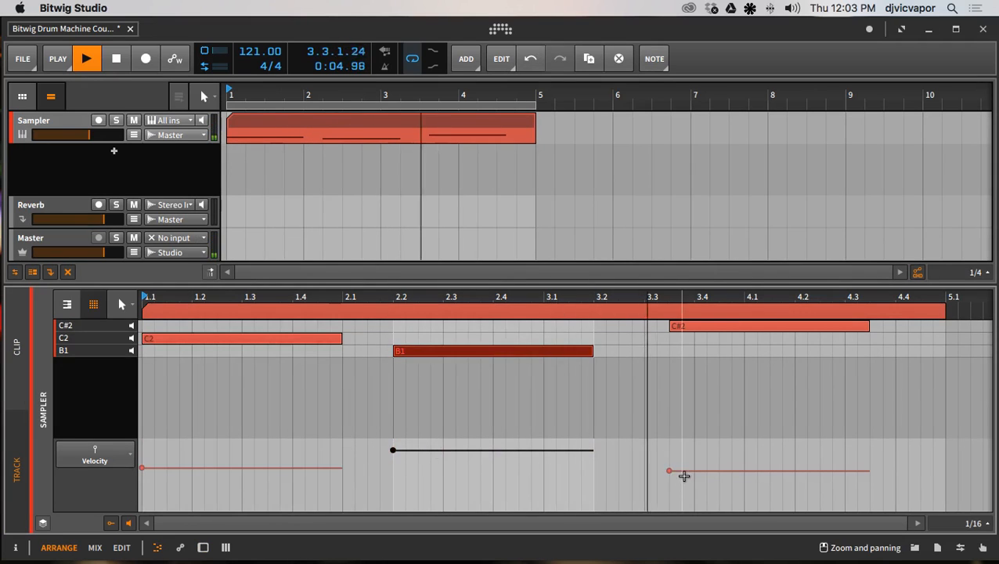
drag(684, 470, 682, 475)
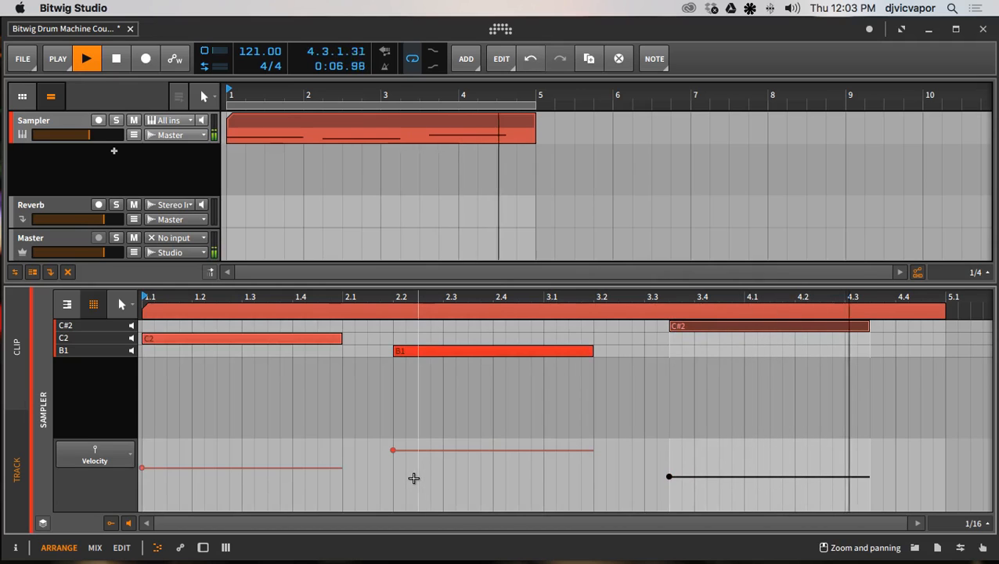
Show the Sampler track's devices again to check the triggered zone, and stop playback
double_click(81, 121)
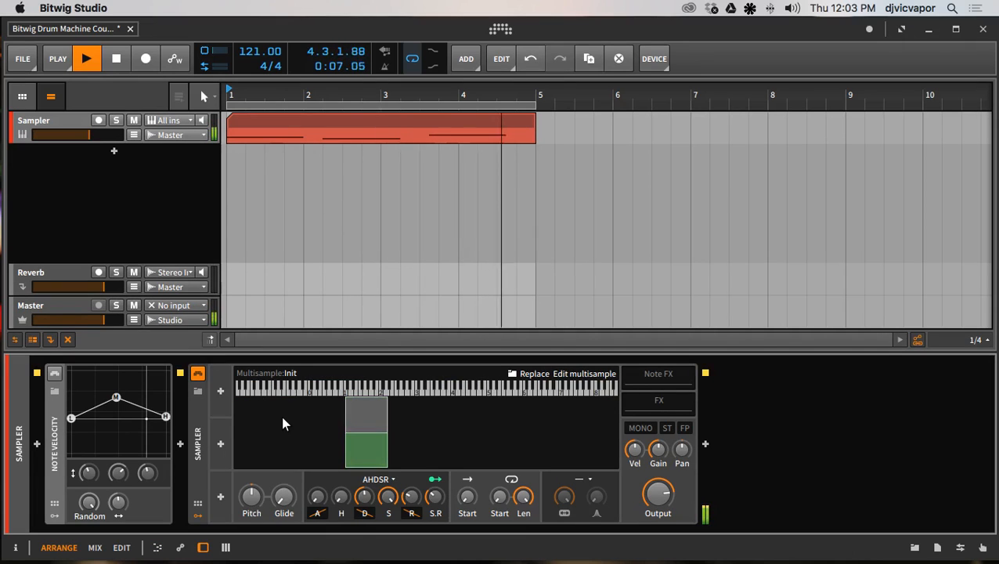
key(space)
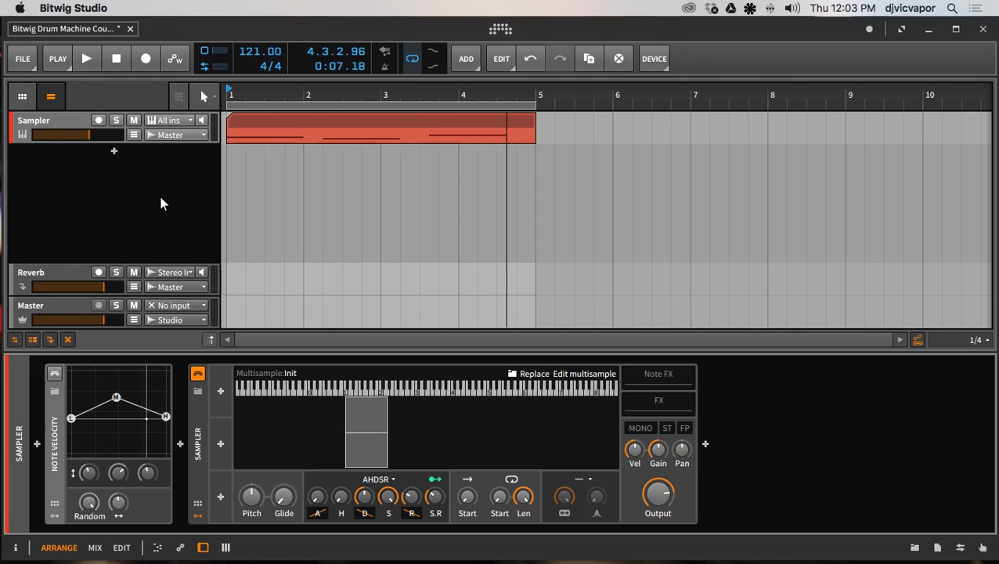
key(ctrl+Up)
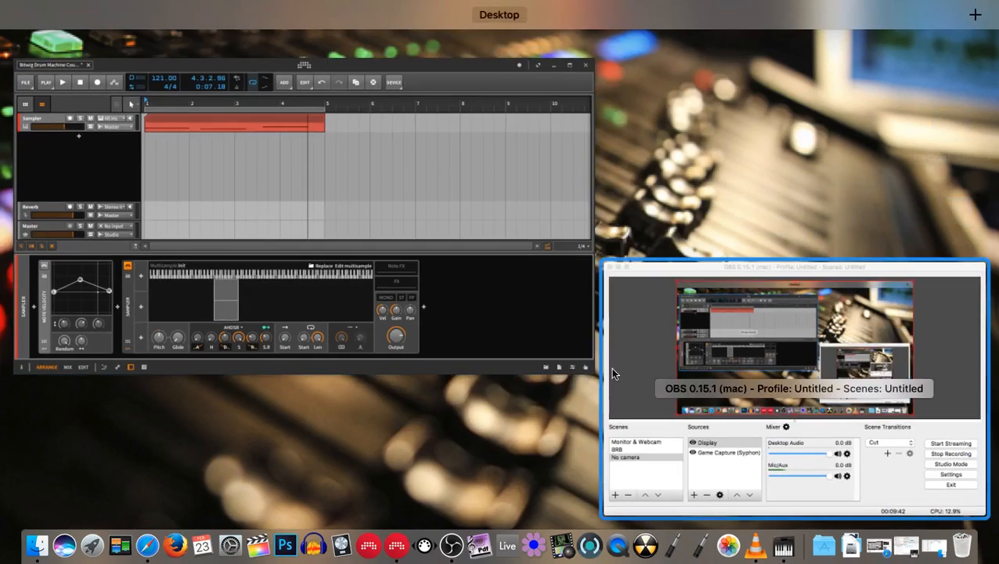